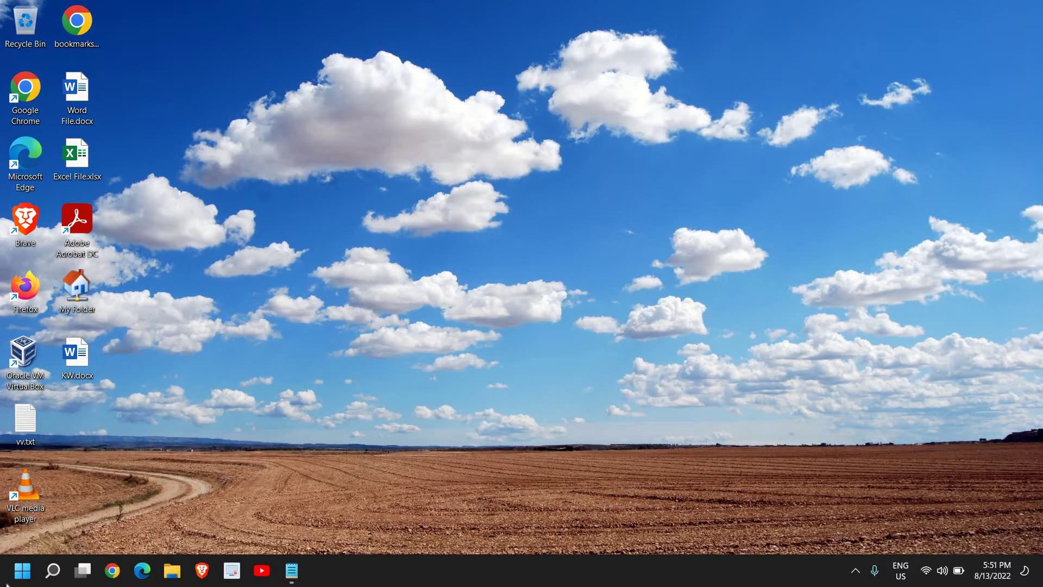
- Open Settings from the Win+X menu and go to System > Storage, where C: shows 140 GB used of 237 GB
right_click(22, 570)
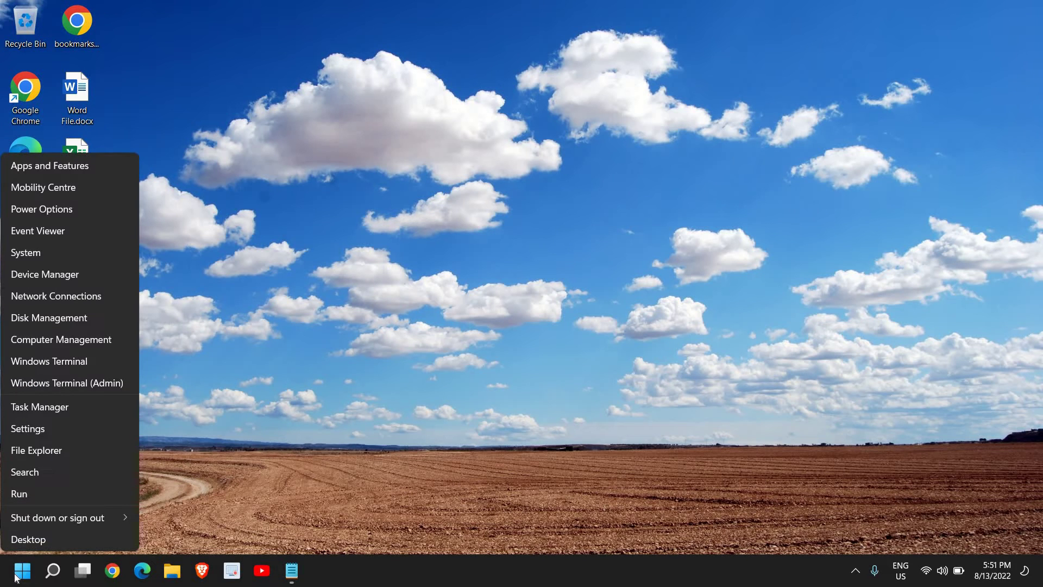
left_click(30, 429)
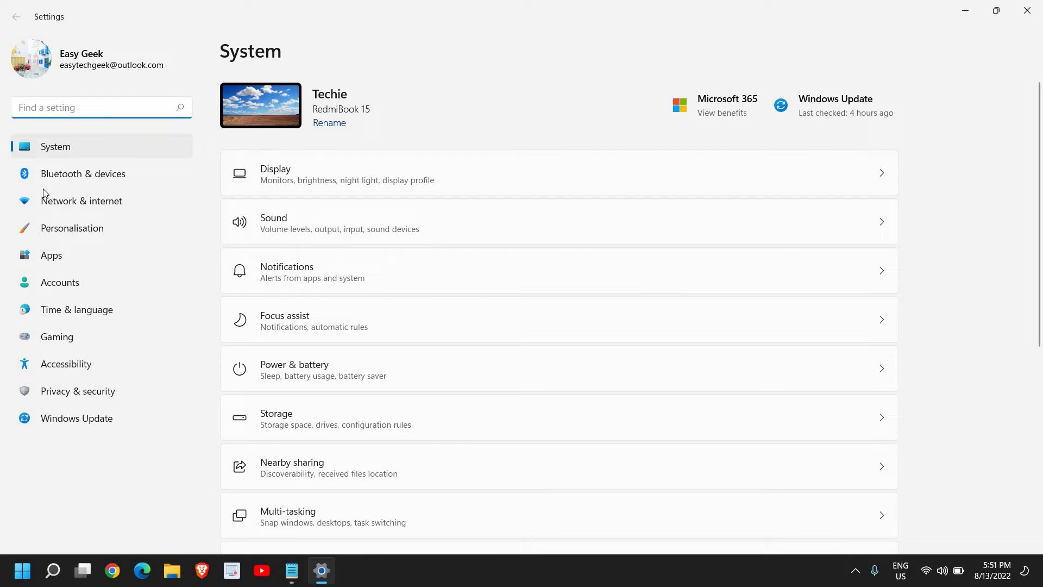
left_click(63, 157)
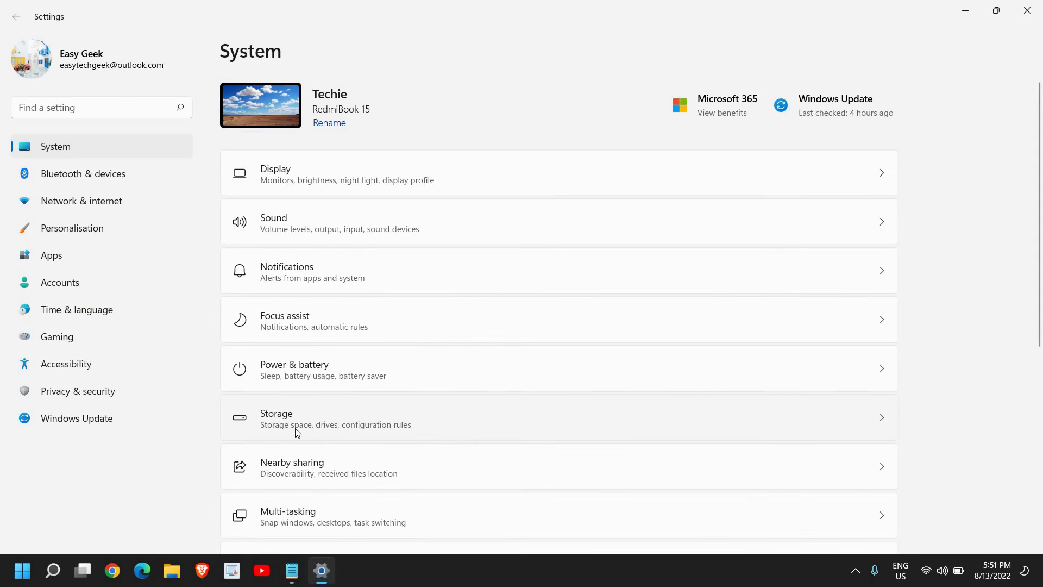
left_click(382, 429)
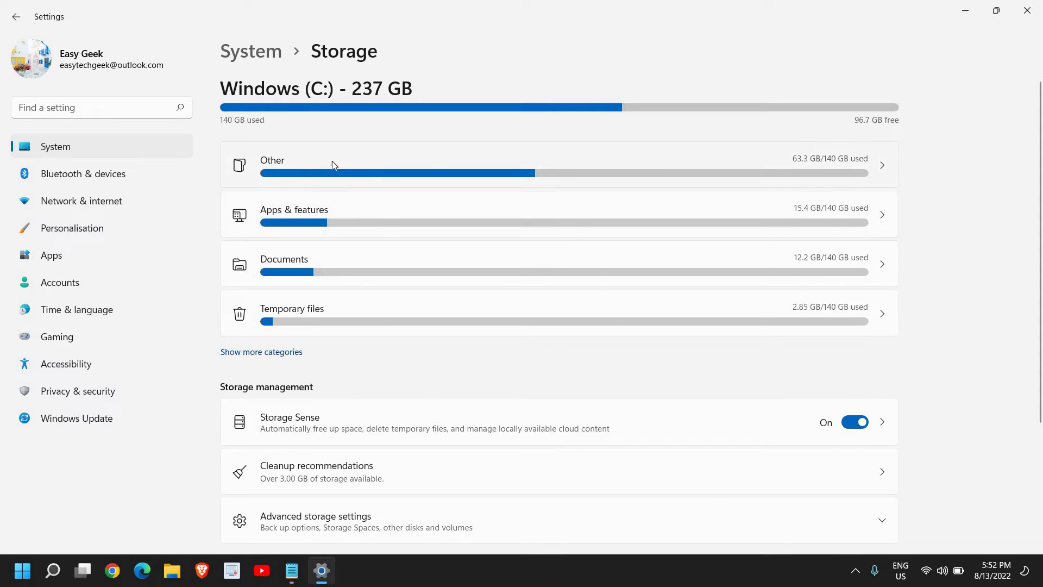
left_click(874, 171)
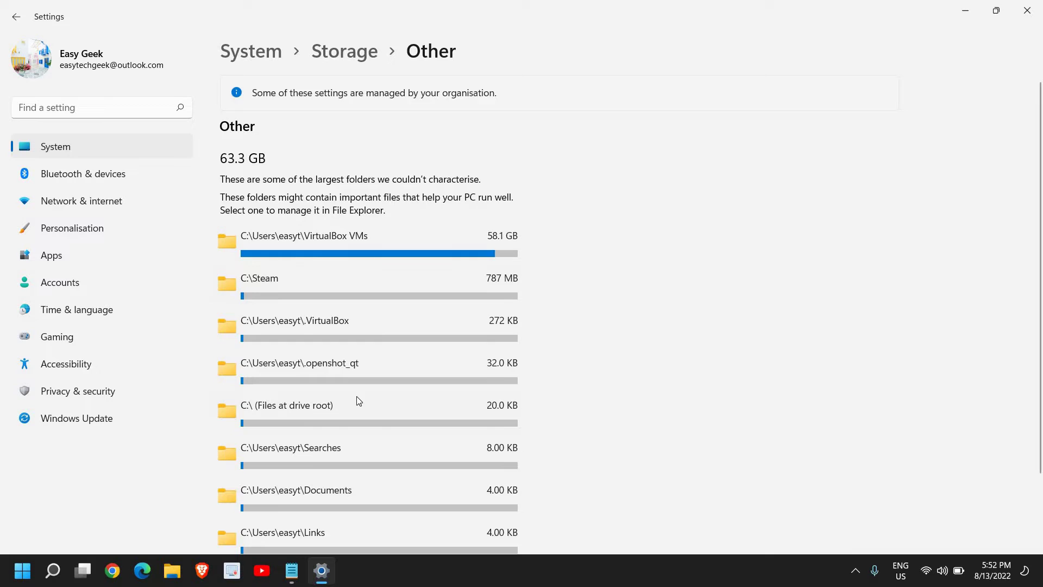
scroll(357, 398, "down", 2)
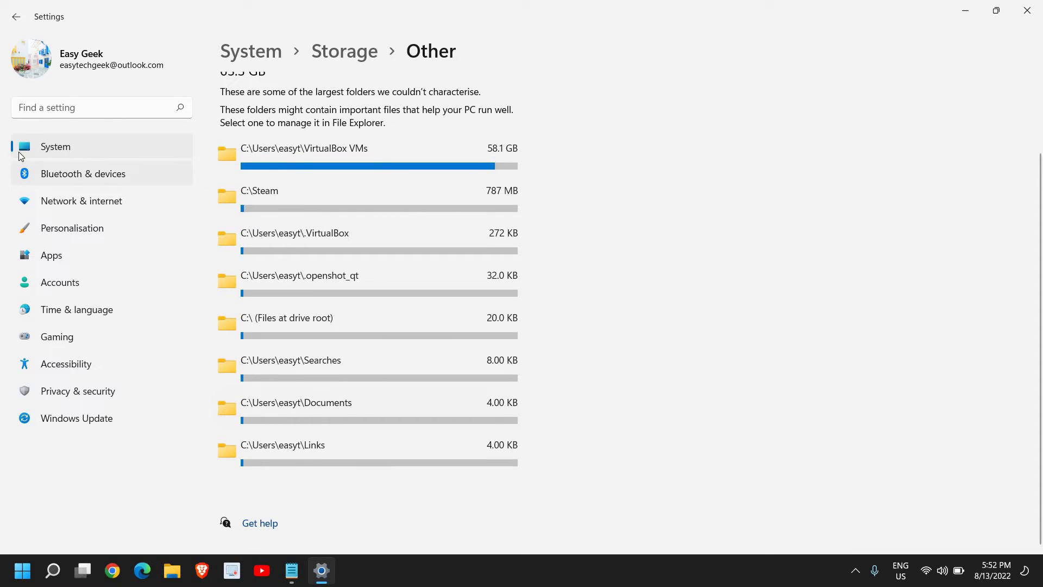
left_click(16, 16)
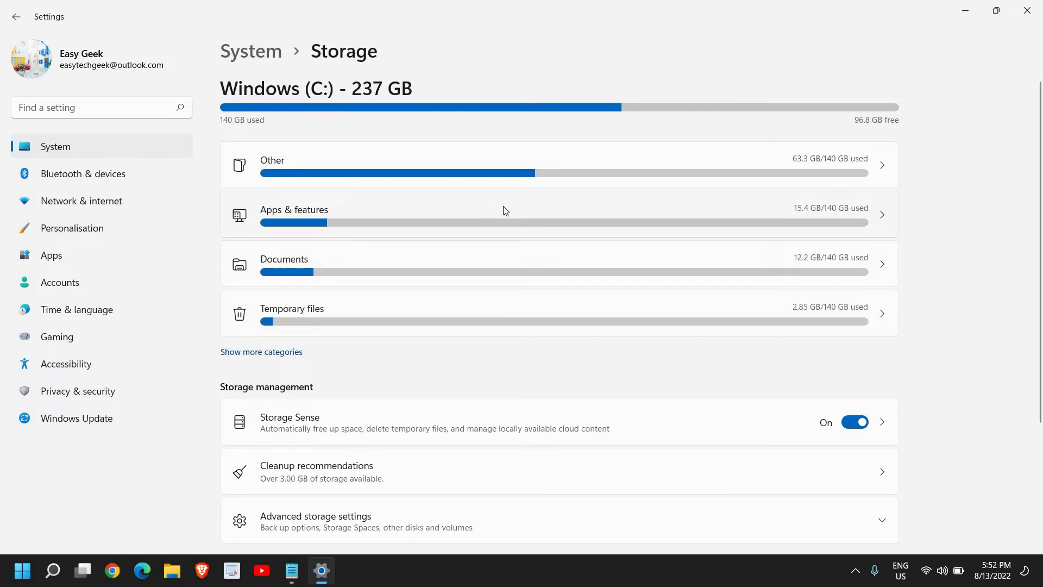
- Browse the 77 apps in Apps & features and check Adobe Acrobat DC's options without uninstalling
left_click(566, 207)
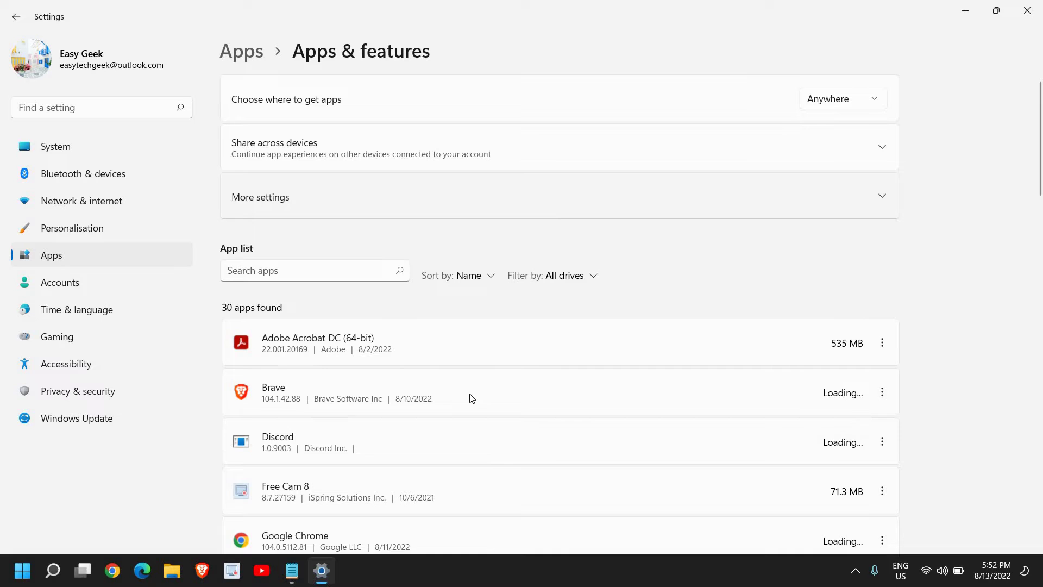
scroll(472, 399, "down", 3)
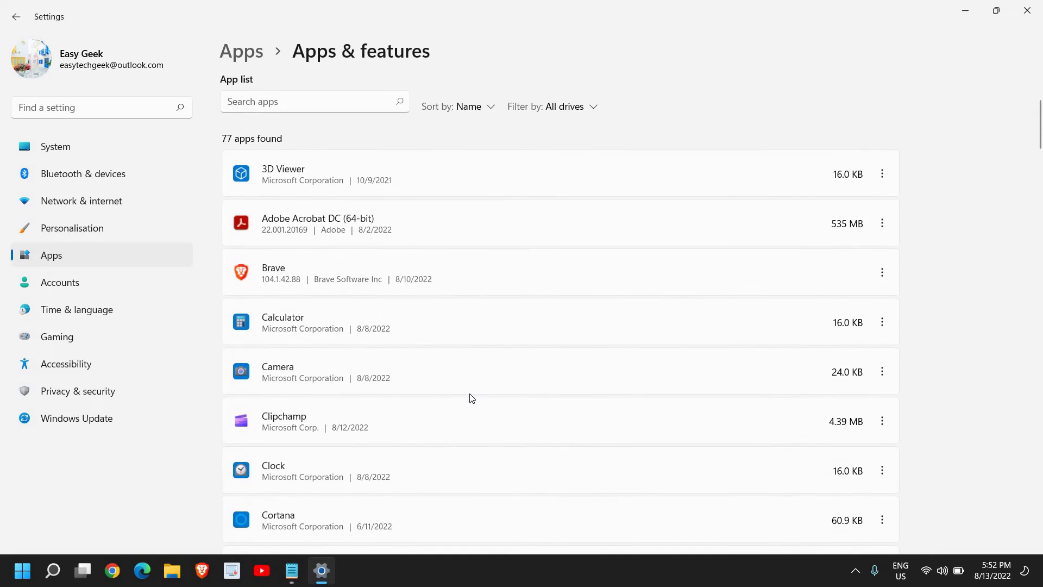
scroll(471, 398, "down", 6)
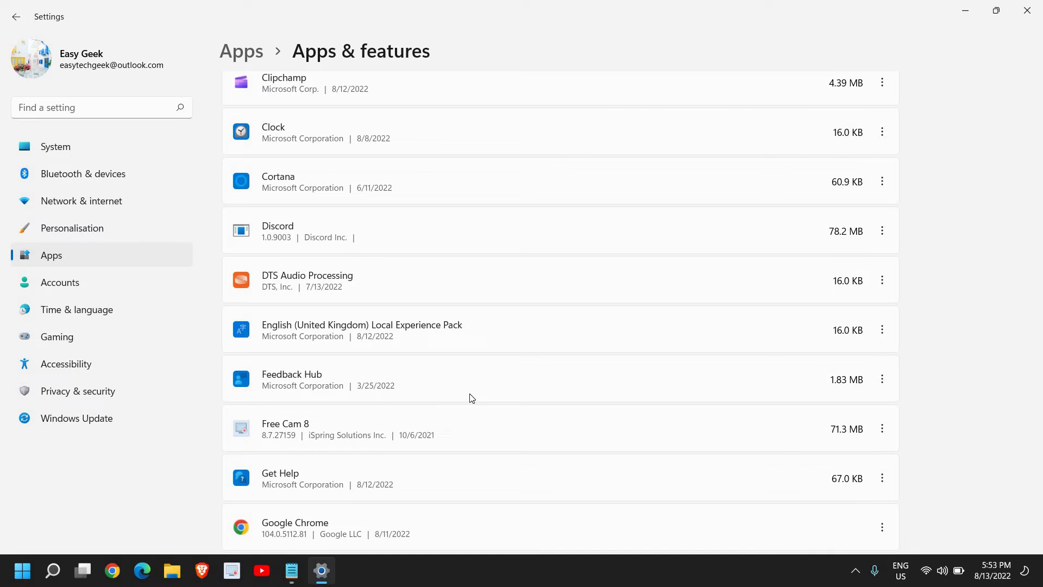
scroll(471, 398, "down", 6)
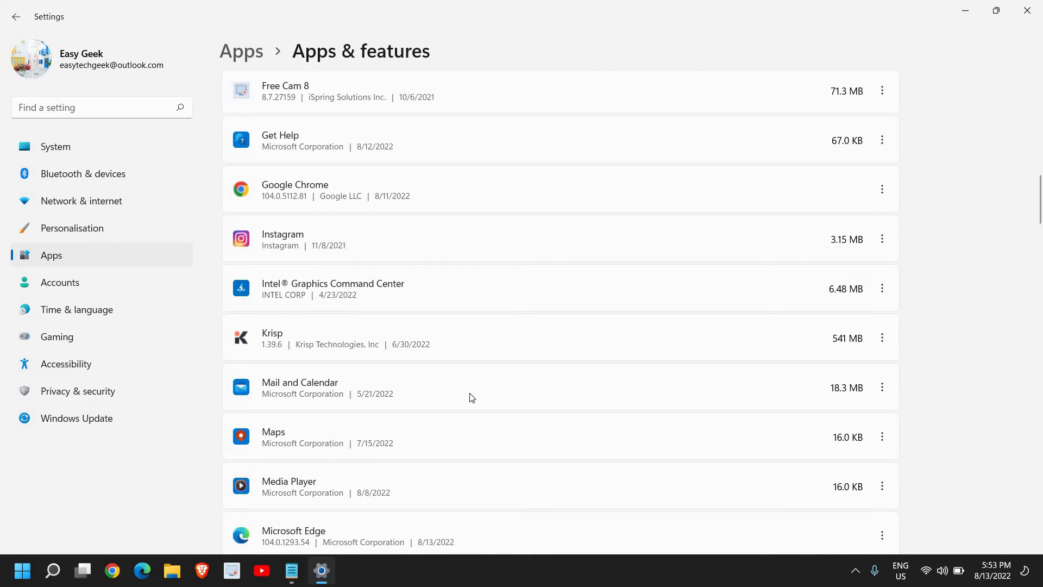
scroll(471, 399, "down", 6)
scroll(512, 398, "up", 3)
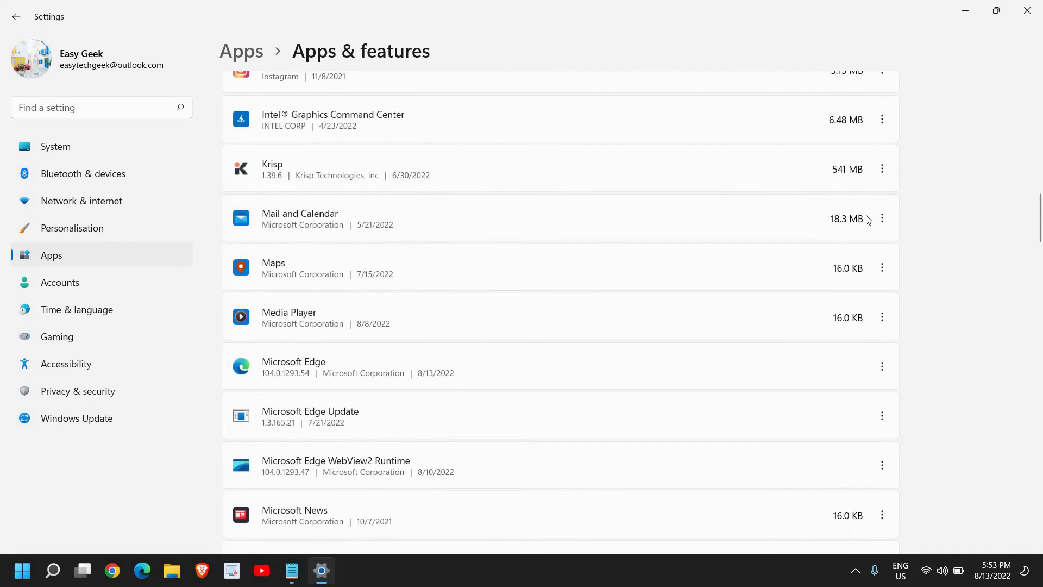
scroll(867, 219, "up", 15)
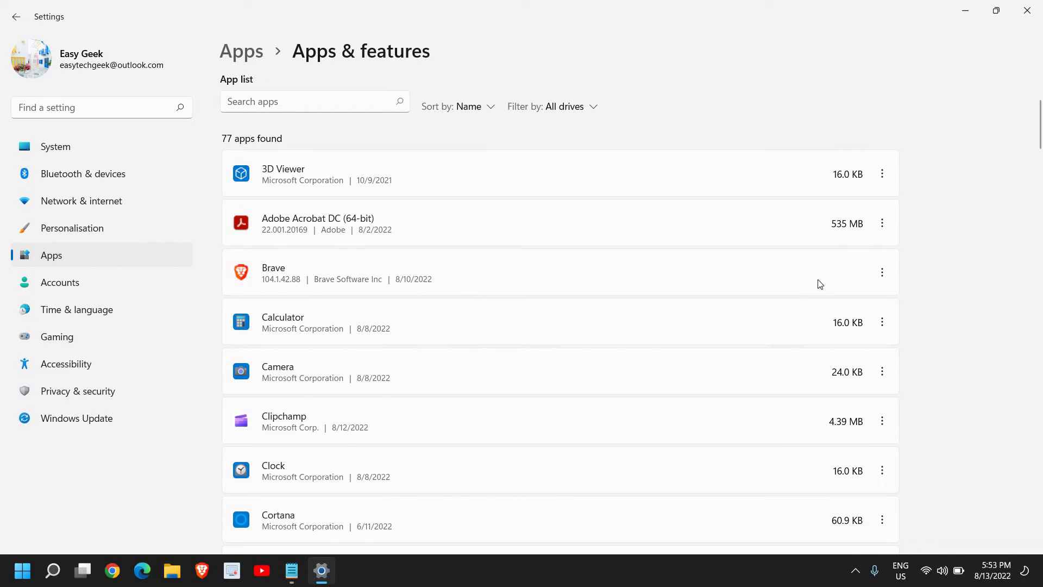
left_click(882, 225)
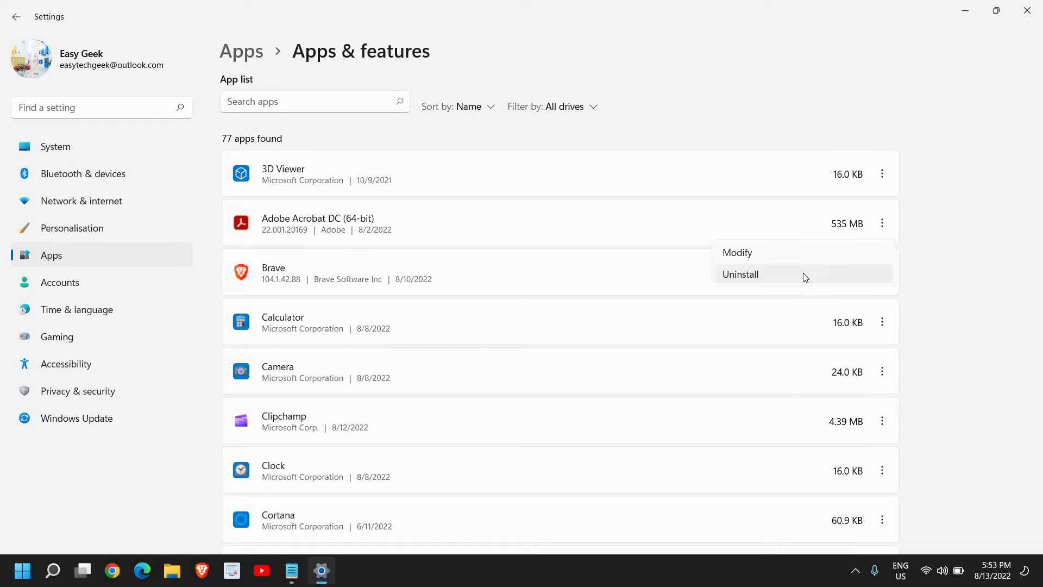
left_click(605, 65)
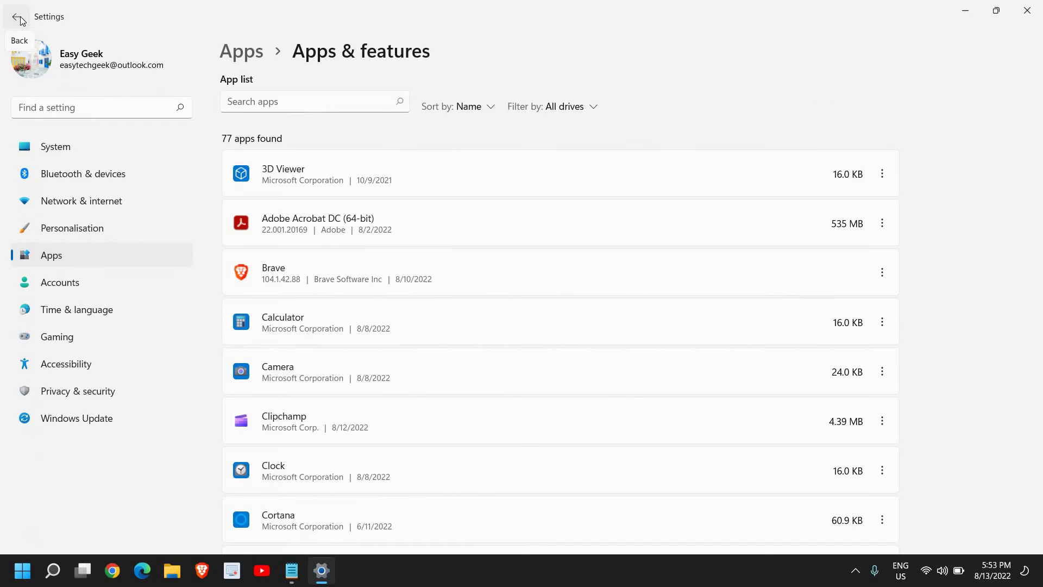
- Return to Storage and open the Documents details, which show 12.2 GB used
left_click(20, 19)
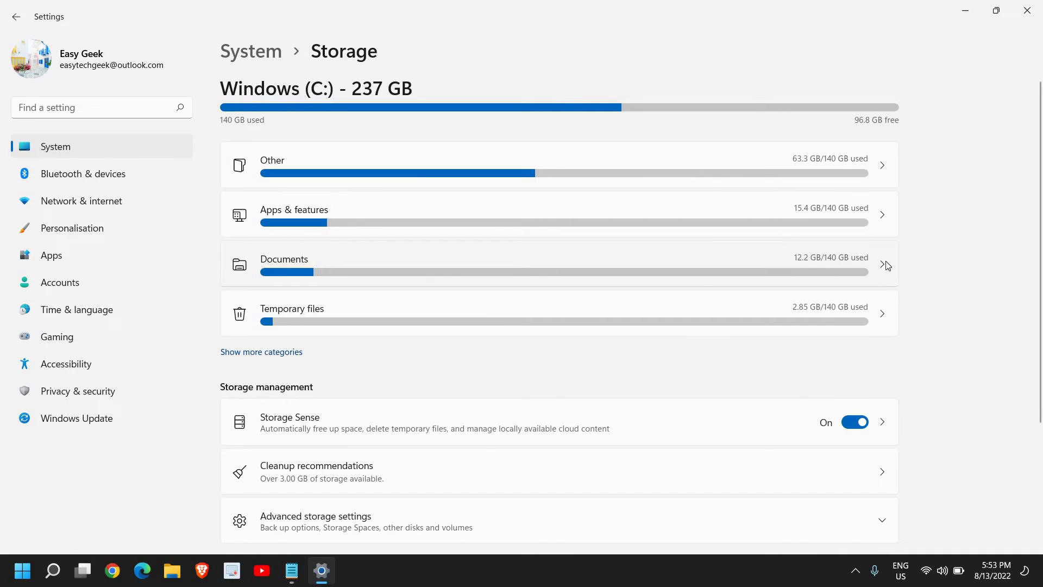
left_click(809, 263)
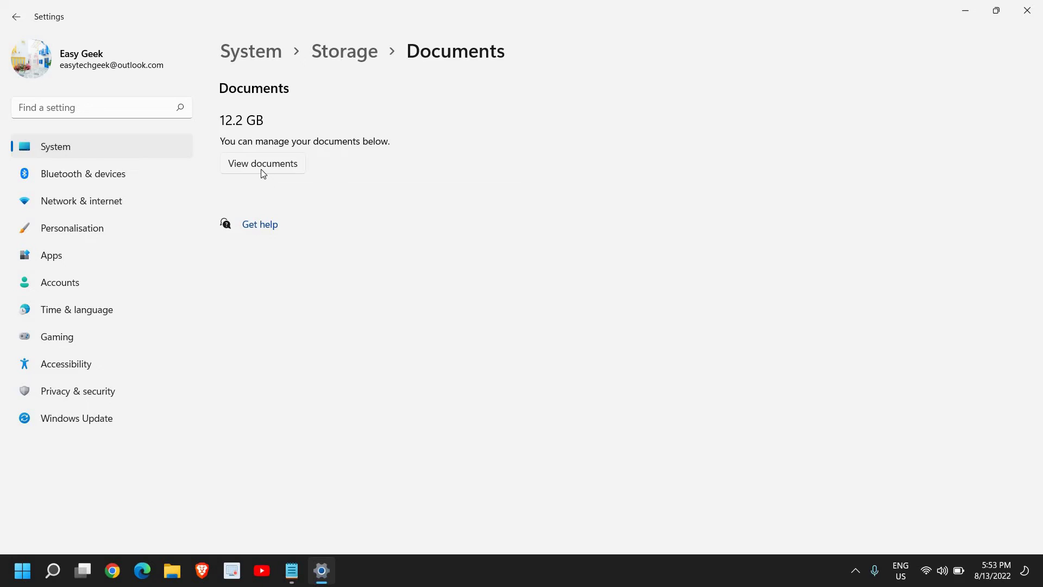
left_click(261, 168)
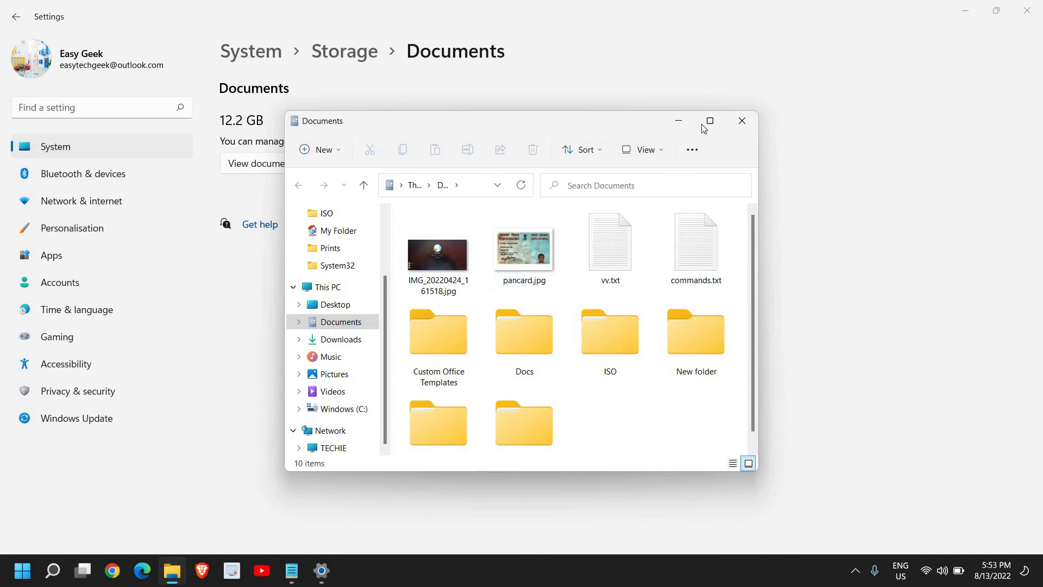
left_click(709, 122)
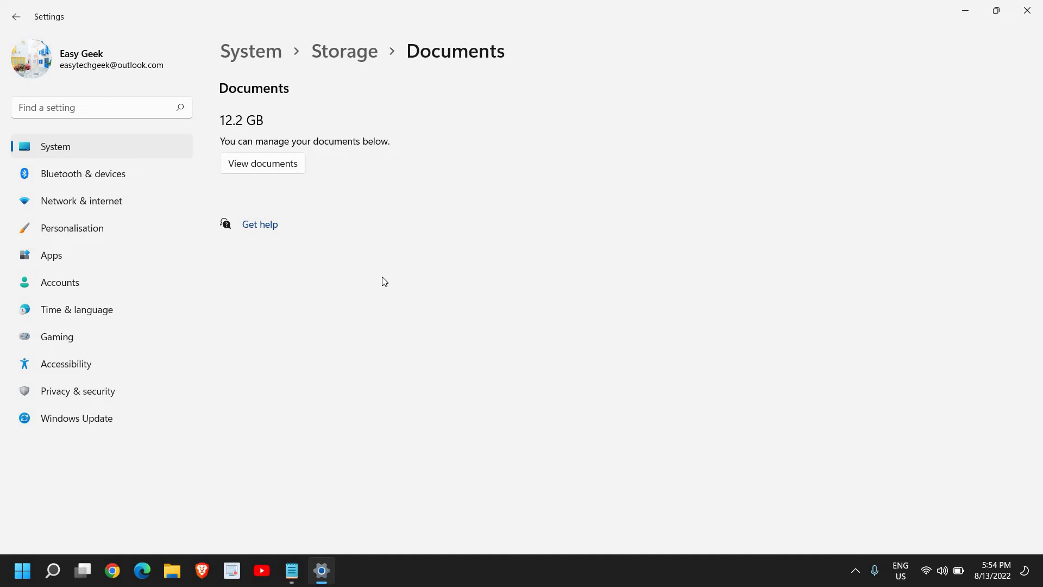
- Return to the C: Storage overview, with 96.8 GB free and 2.85 GB of temporary files
left_click(16, 17)
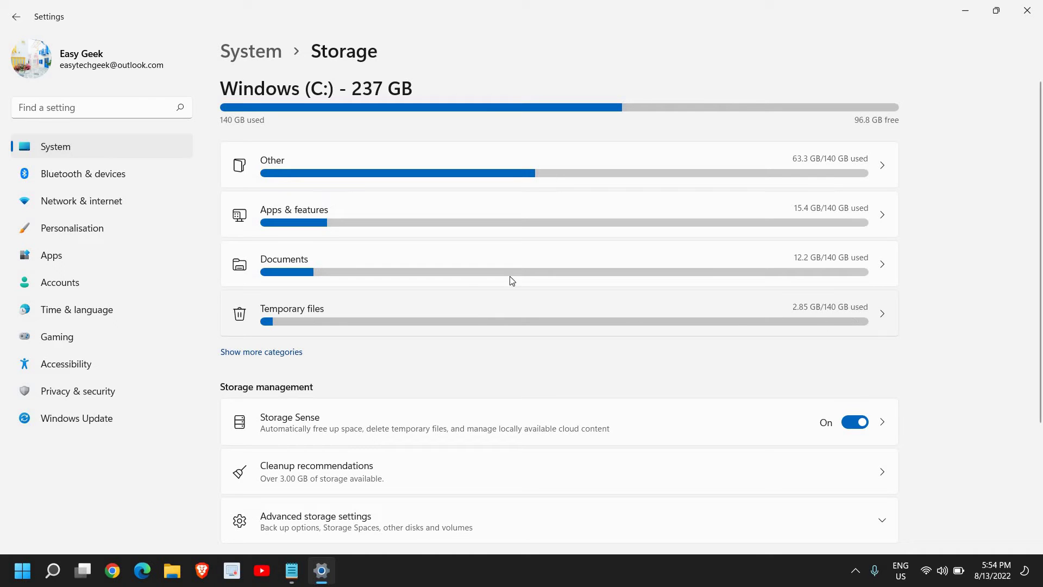
left_click(869, 311)
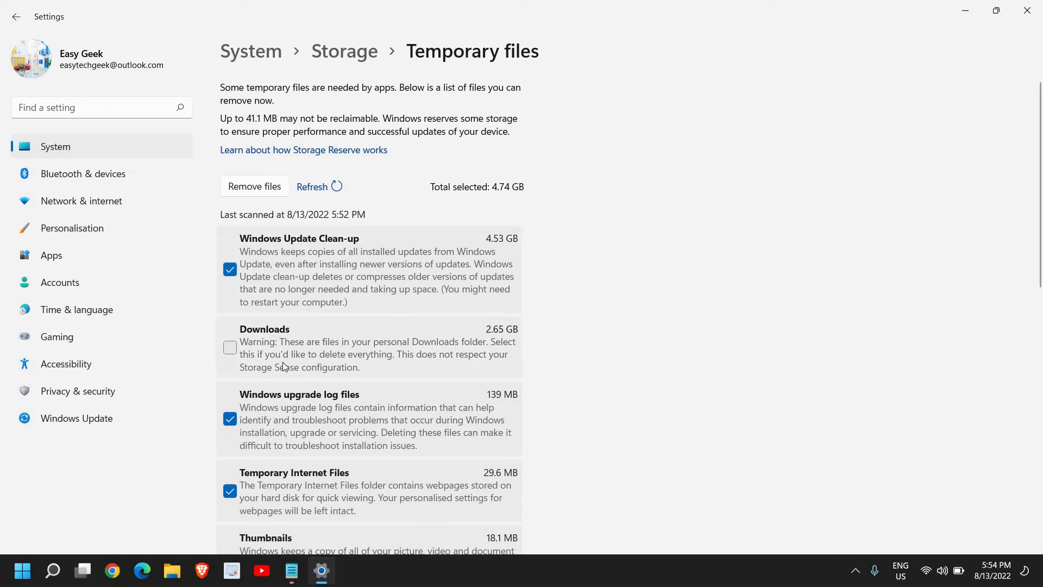
left_click(231, 349)
scroll(359, 349, "down", 3)
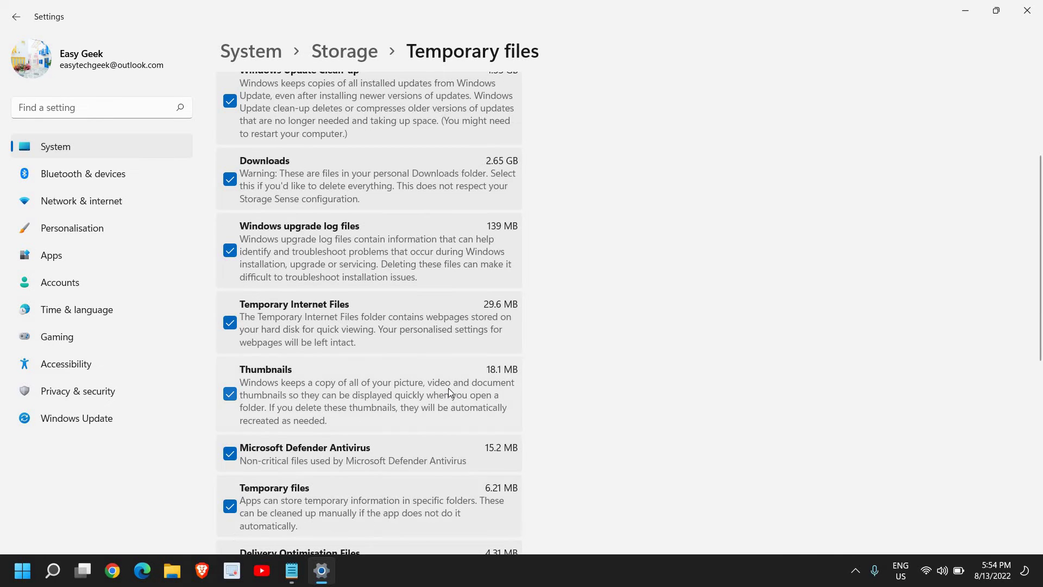
scroll(448, 388, "down", 8)
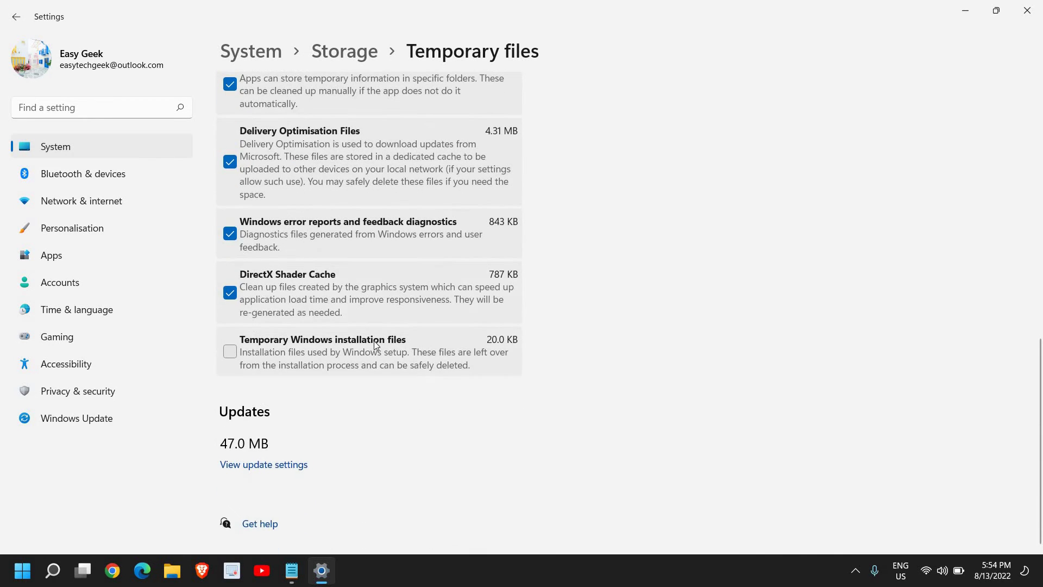
scroll(302, 411, "up", 12)
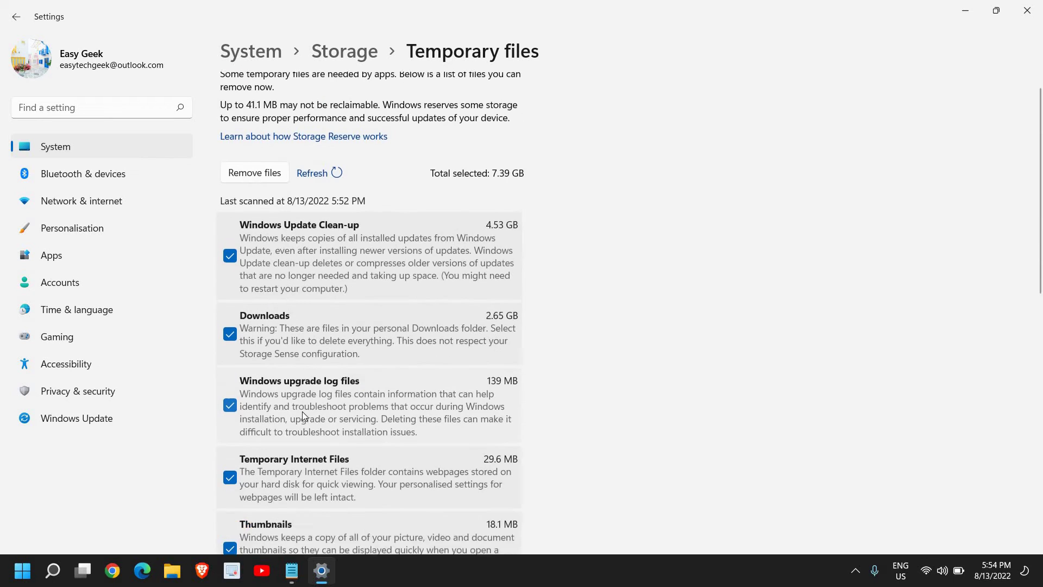
scroll(337, 319, "down", 8)
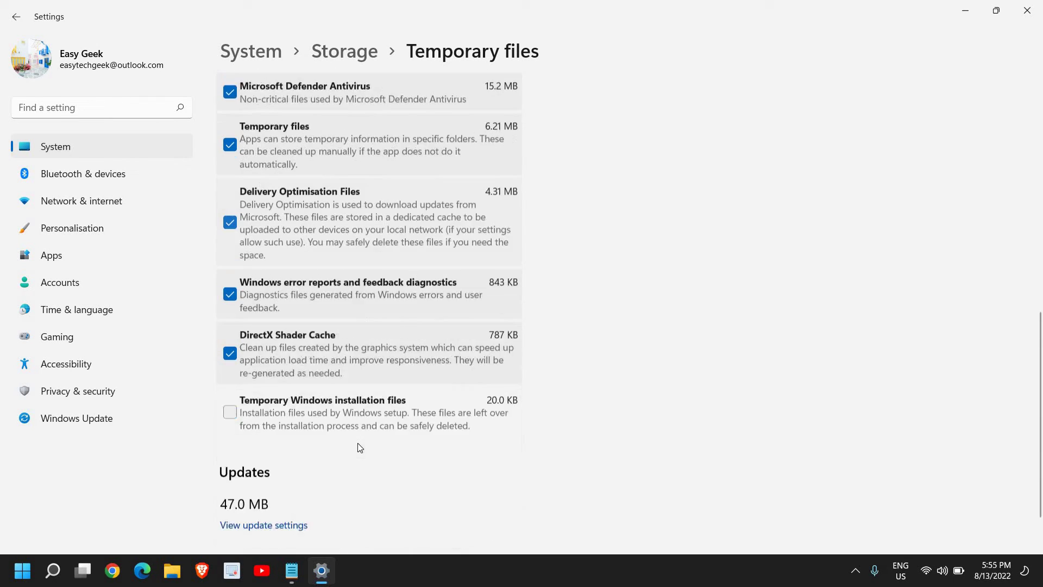
scroll(318, 391, "up", 12)
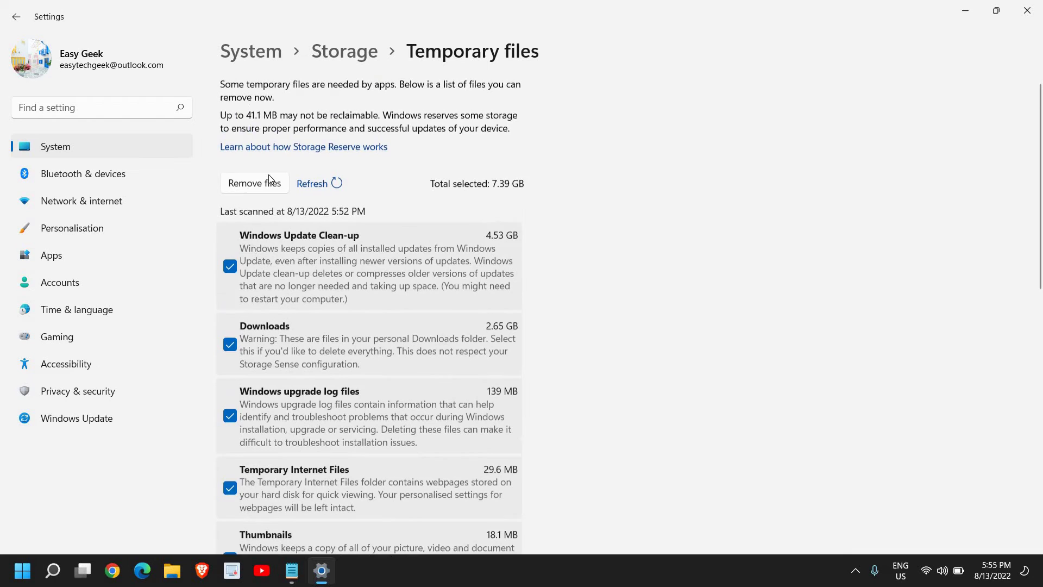
left_click(226, 351)
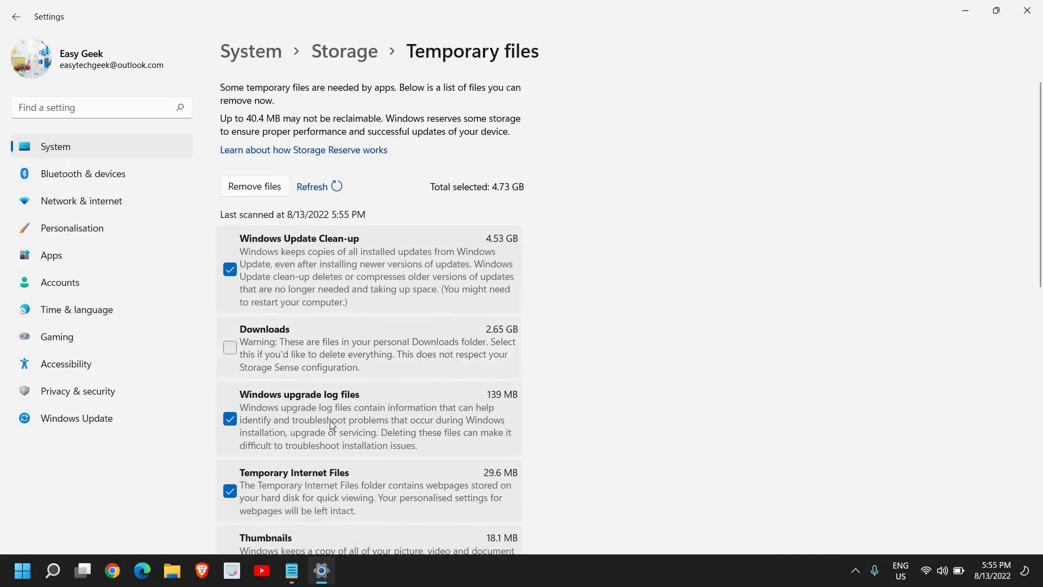
scroll(337, 482, "down", 1)
scroll(336, 478, "up", 1)
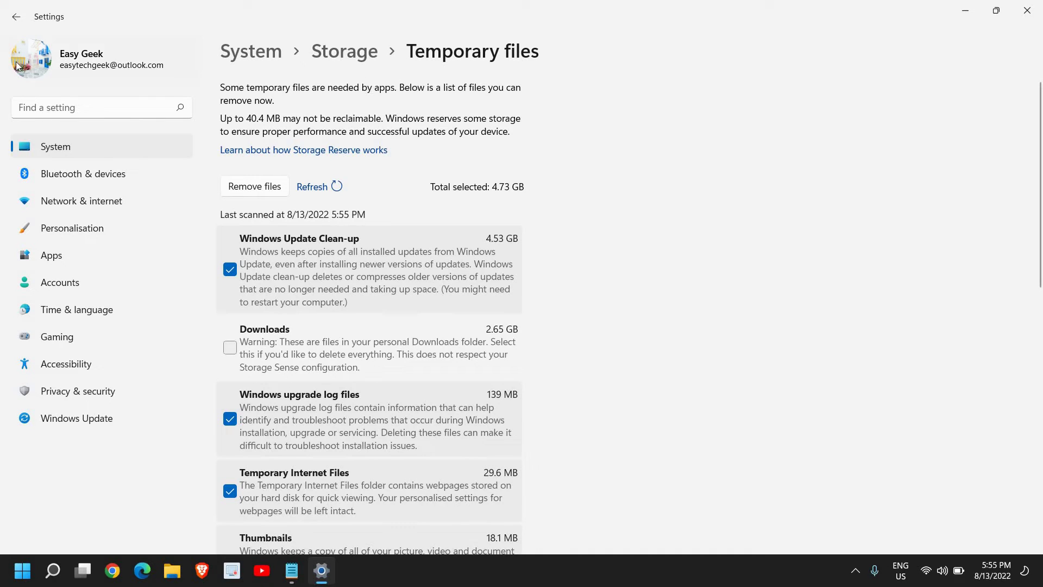
left_click(16, 18)
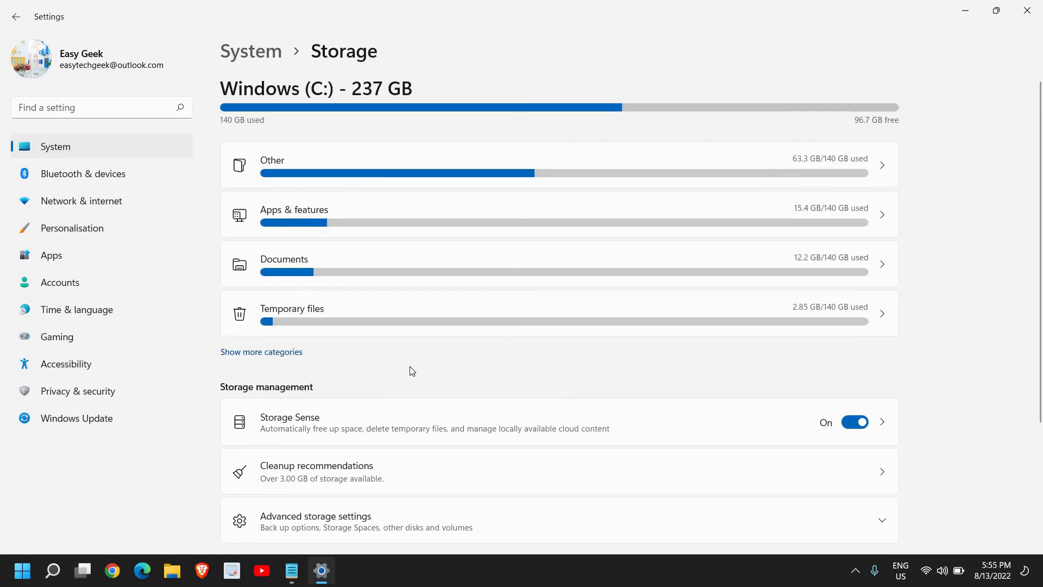
- Open the Storage Sense page, set to run weekly and clear the recycle bin after 1 day
scroll(411, 370, "down", 3)
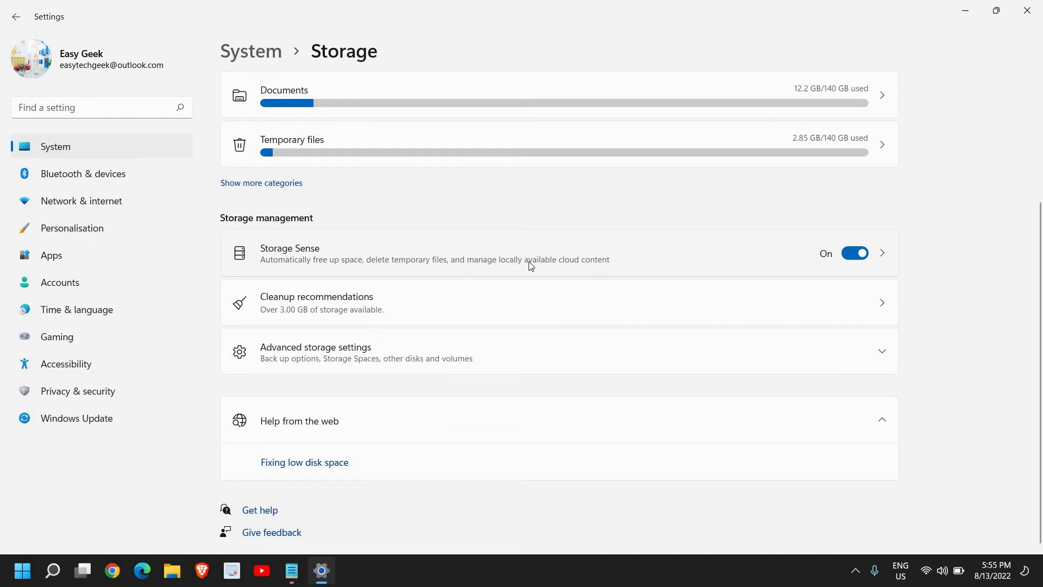
left_click(654, 255)
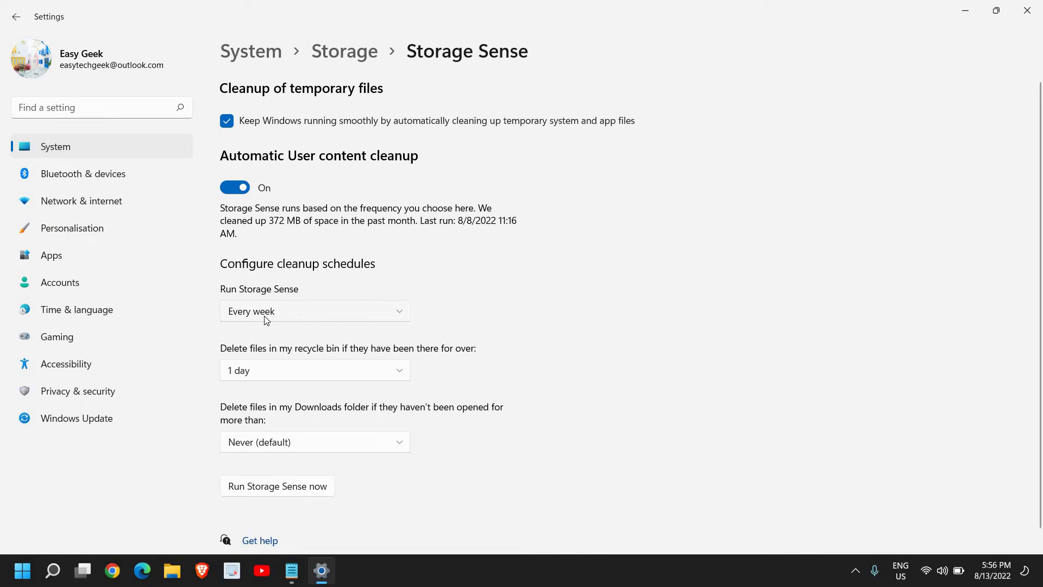
- Review the Storage Sense schedule, leaving Downloads cleanup at Never (372 MB cleaned this month)
scroll(444, 342, "down", 1)
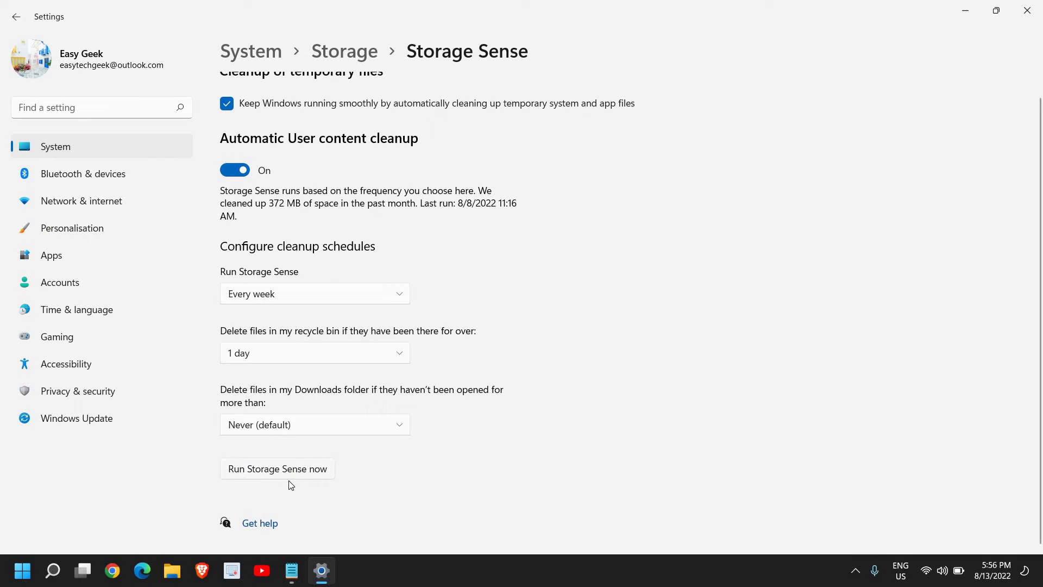
scroll(358, 465, "up", 1)
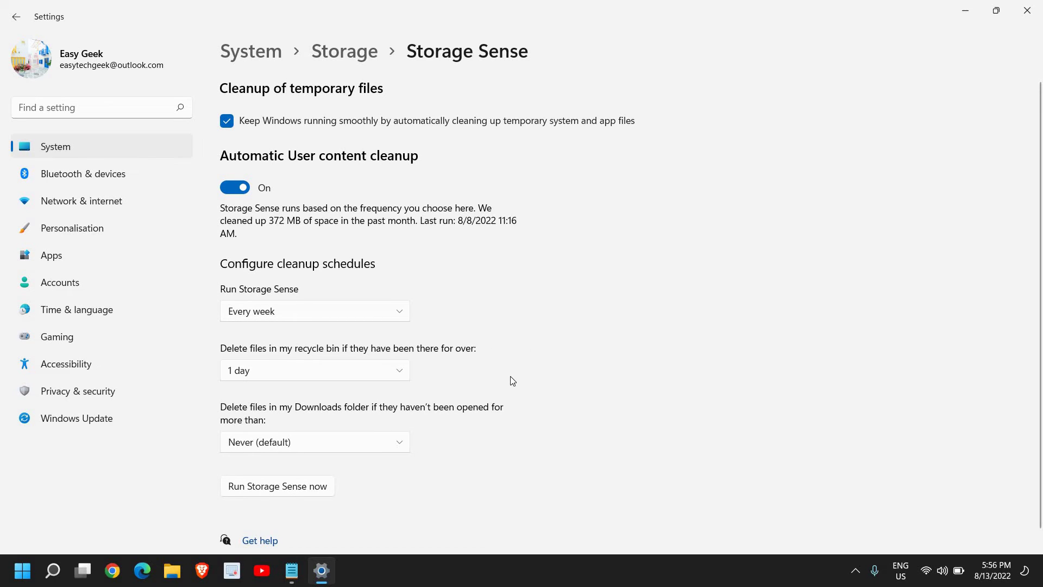
- Open Cleanup recommendations from the Storage overview and expand Large or unused files
left_click(16, 17)
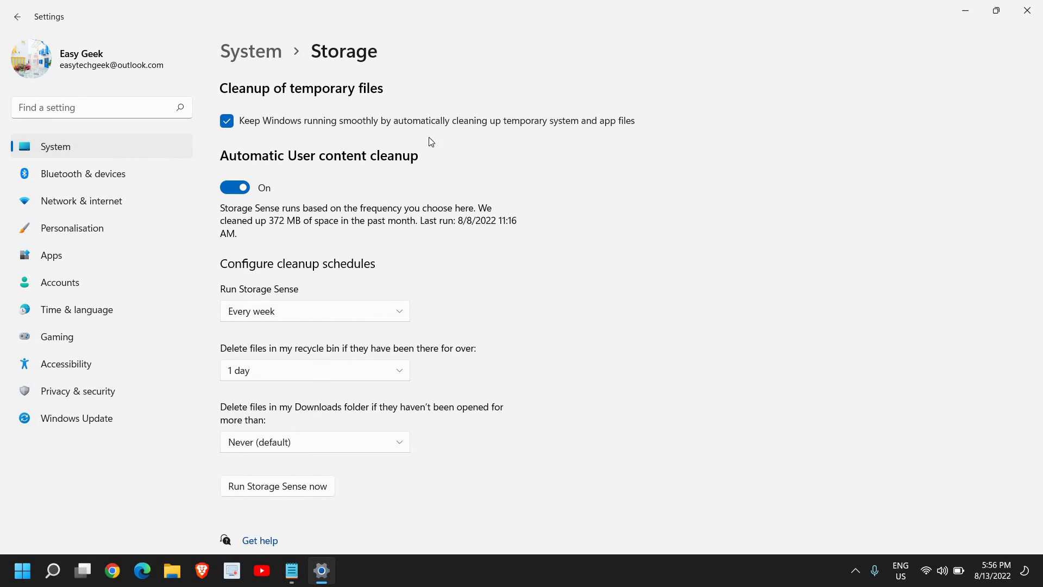
scroll(427, 432, "down", 2)
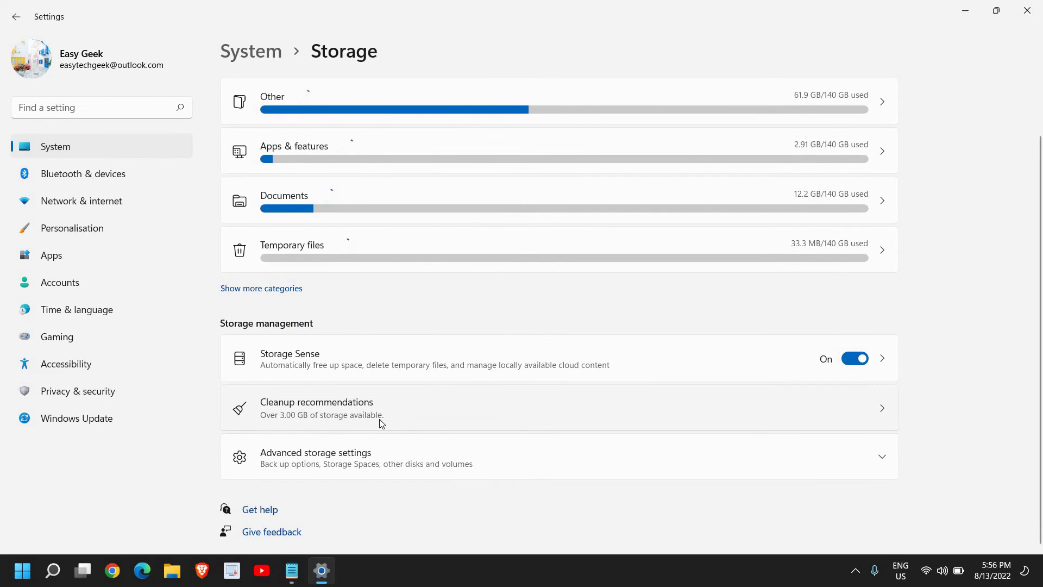
left_click(417, 421)
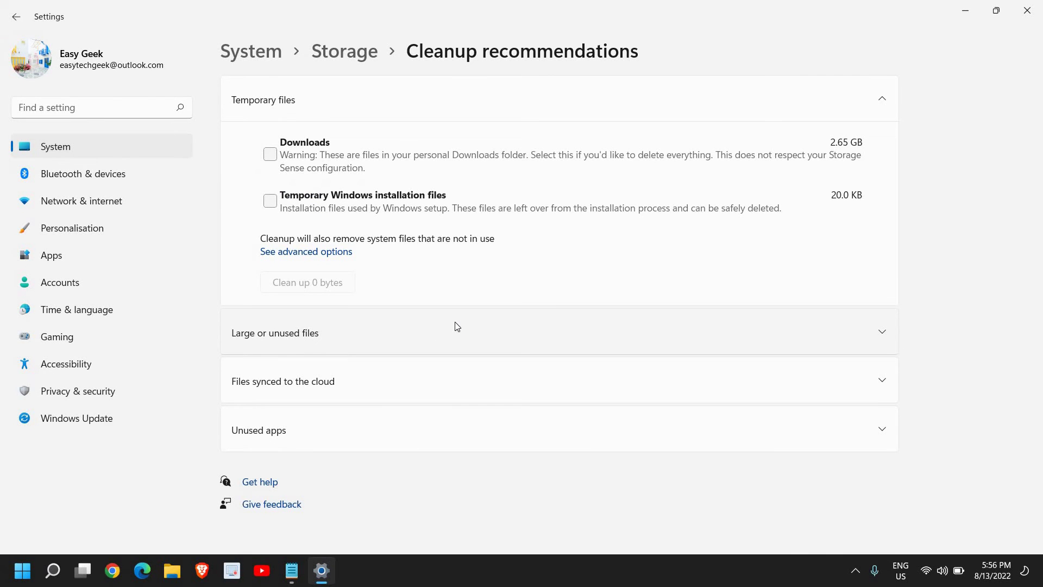
left_click(450, 342)
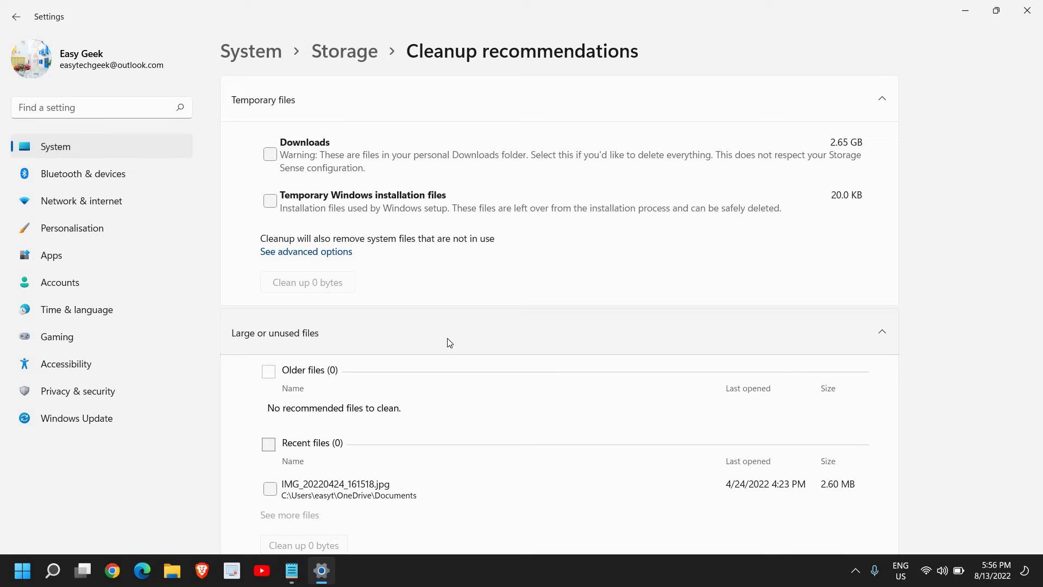
scroll(450, 342, "down", 3)
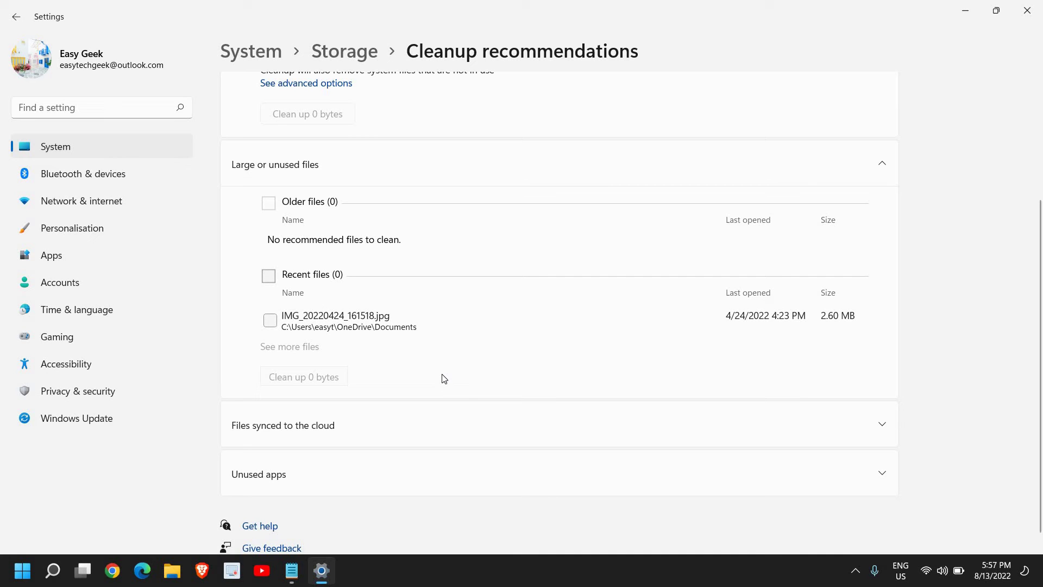
scroll(441, 377, "down", 1)
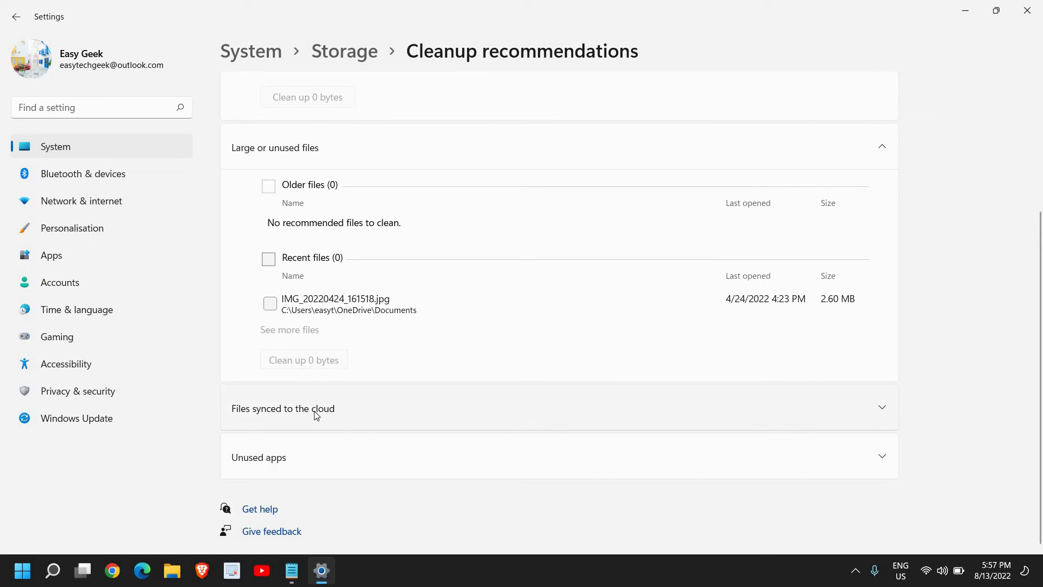
- Review Files synced to the cloud and Unused apps, then return to the Storage overview
left_click(882, 408)
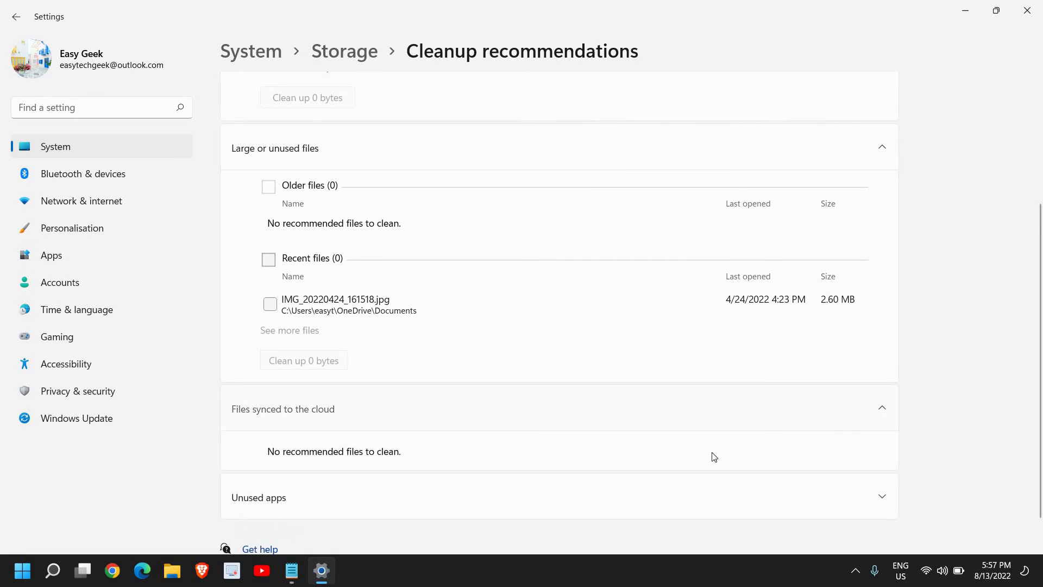
left_click(706, 418)
left_click(384, 459)
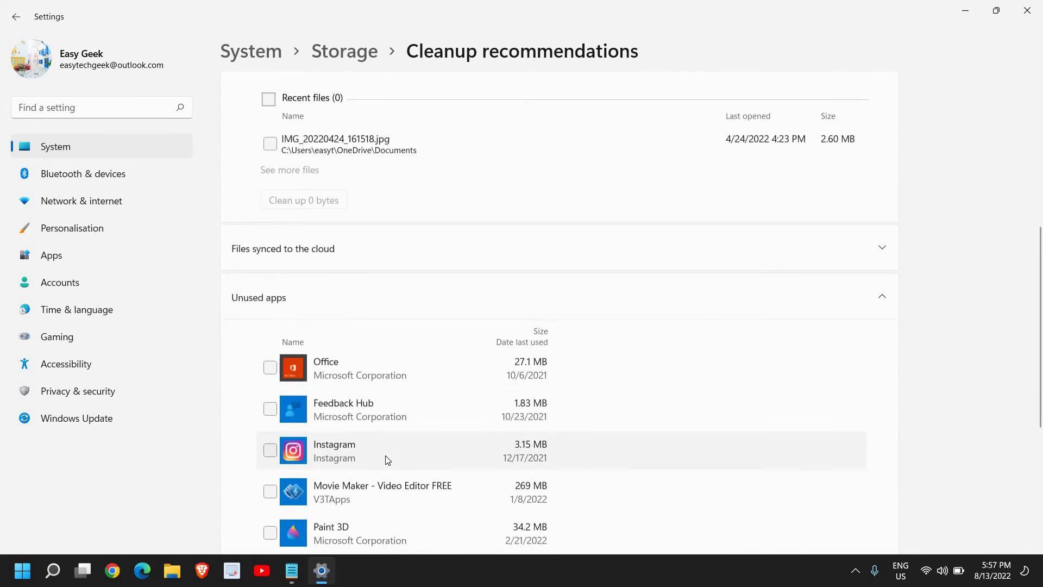
scroll(291, 384, "down", 3)
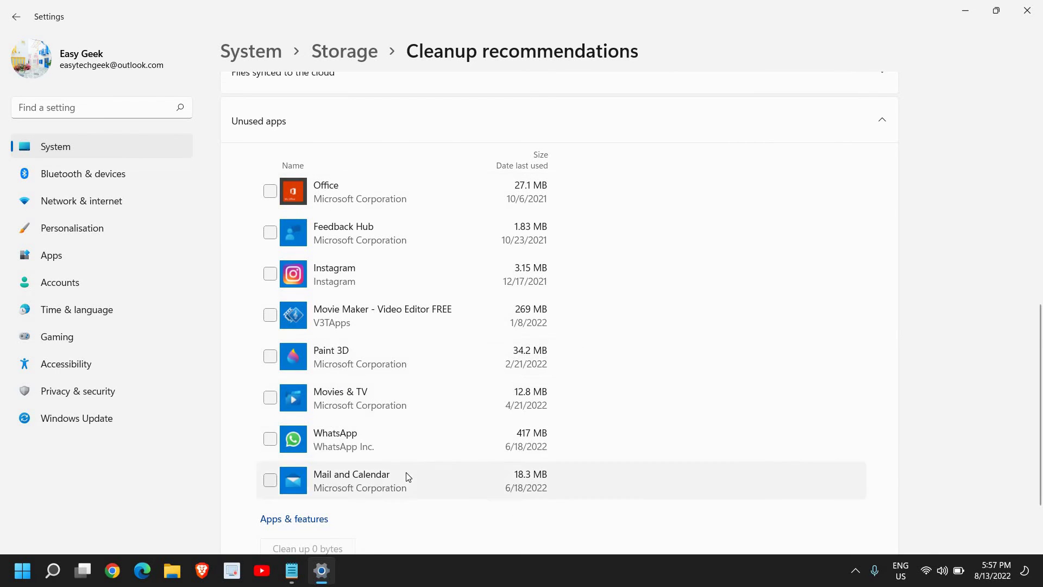
scroll(407, 475, "down", 2)
scroll(413, 461, "up", 6)
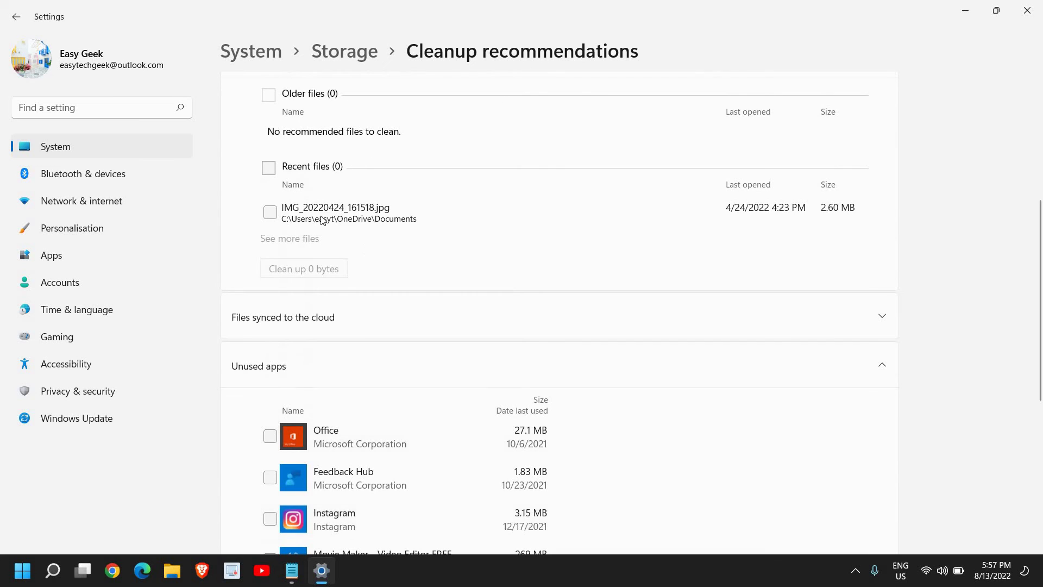
left_click(15, 18)
- Expand Advanced storage settings and check Storage used on other drives, with C: at 138 GB
scroll(413, 379, "down", 3)
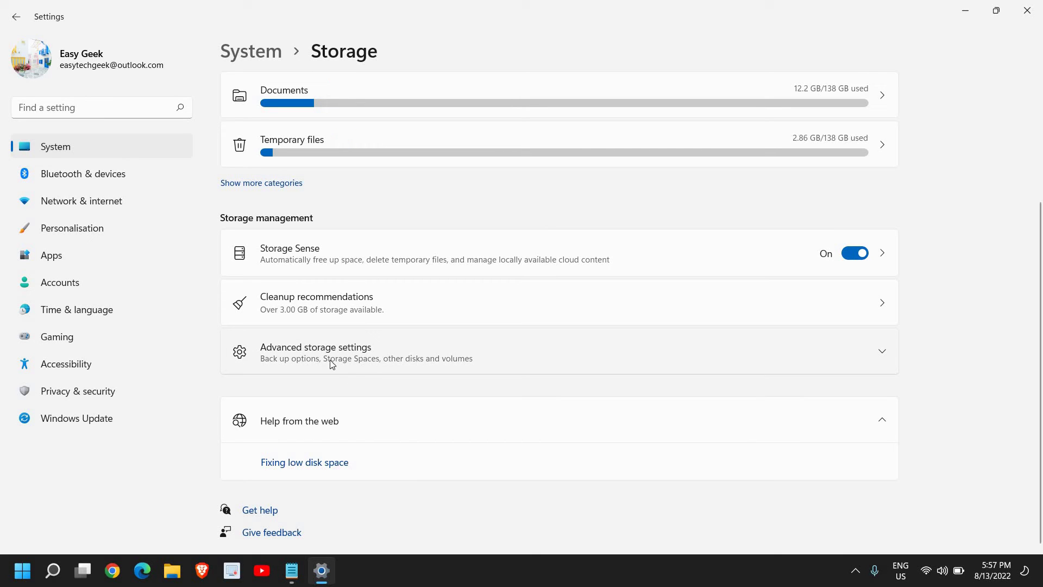
left_click(460, 359)
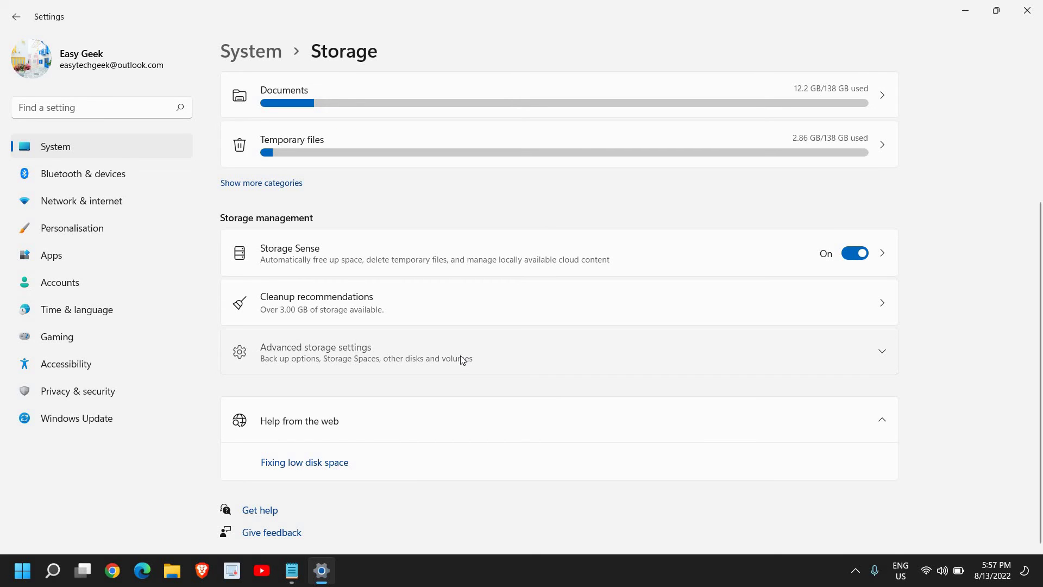
scroll(460, 359, "down", 4)
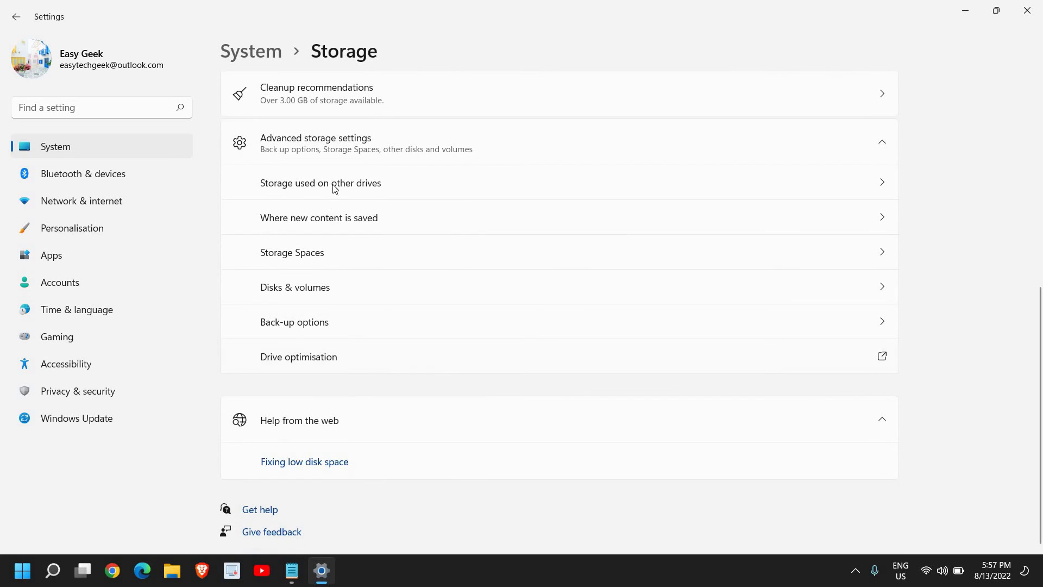
left_click(414, 184)
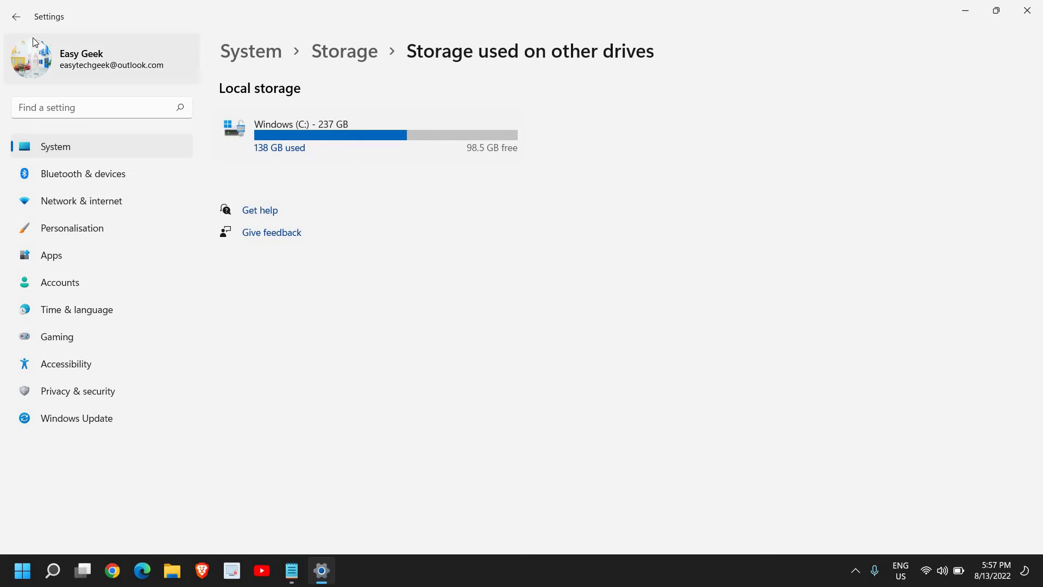
left_click(16, 18)
- Expand Advanced storage settings again and go to the Windows backup options
scroll(363, 427, "down", 3)
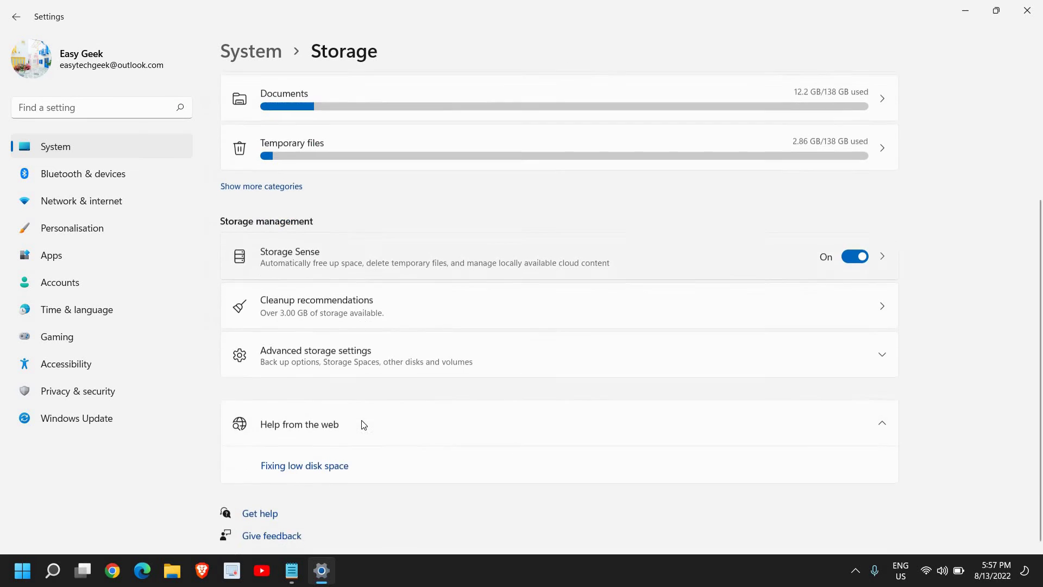
left_click(364, 350)
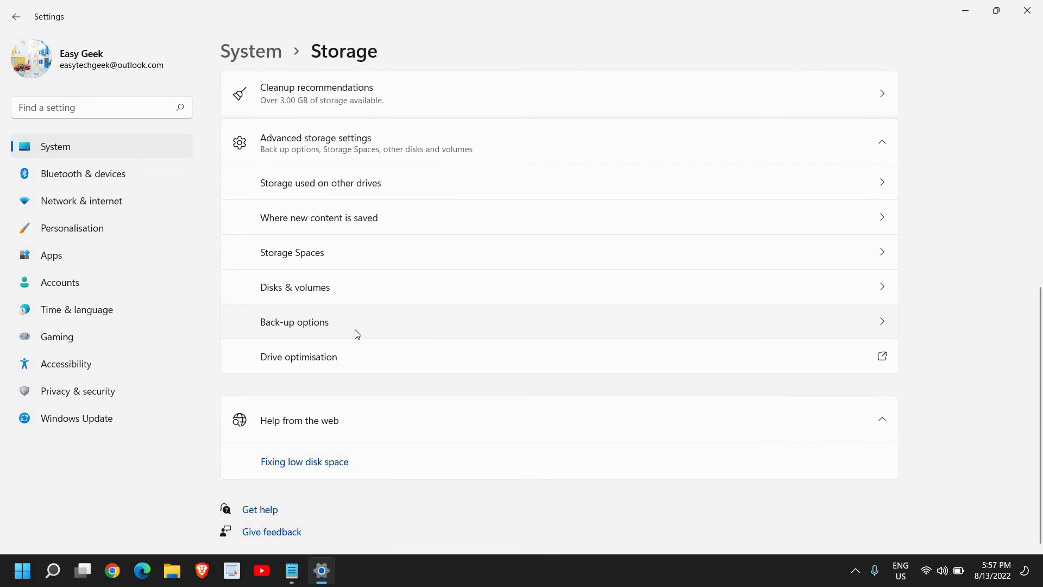
left_click(387, 322)
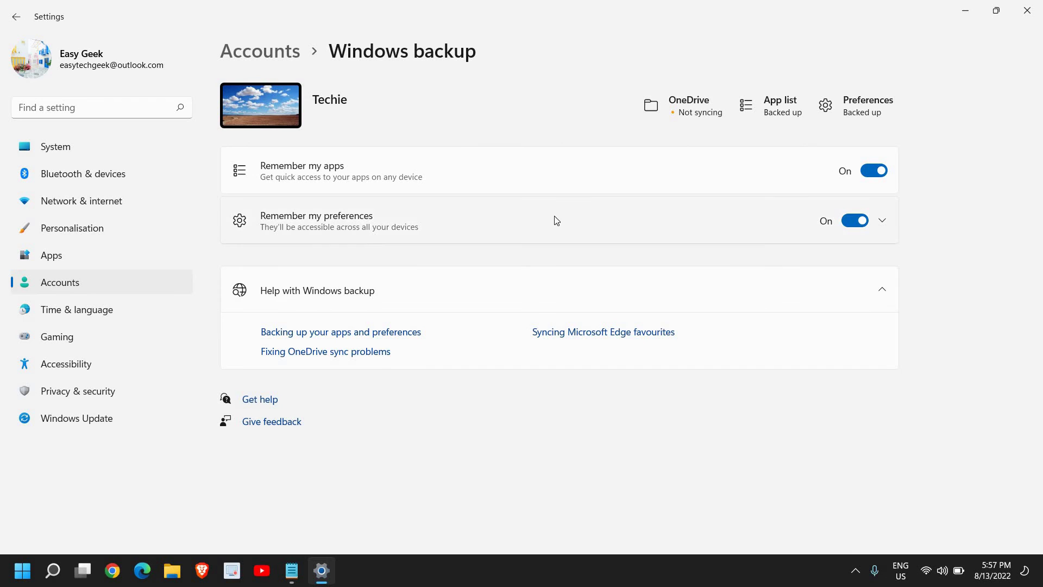
- Check the Remember my preferences list on Windows backup, then return to Storage (98.5 GB free)
left_click(881, 223)
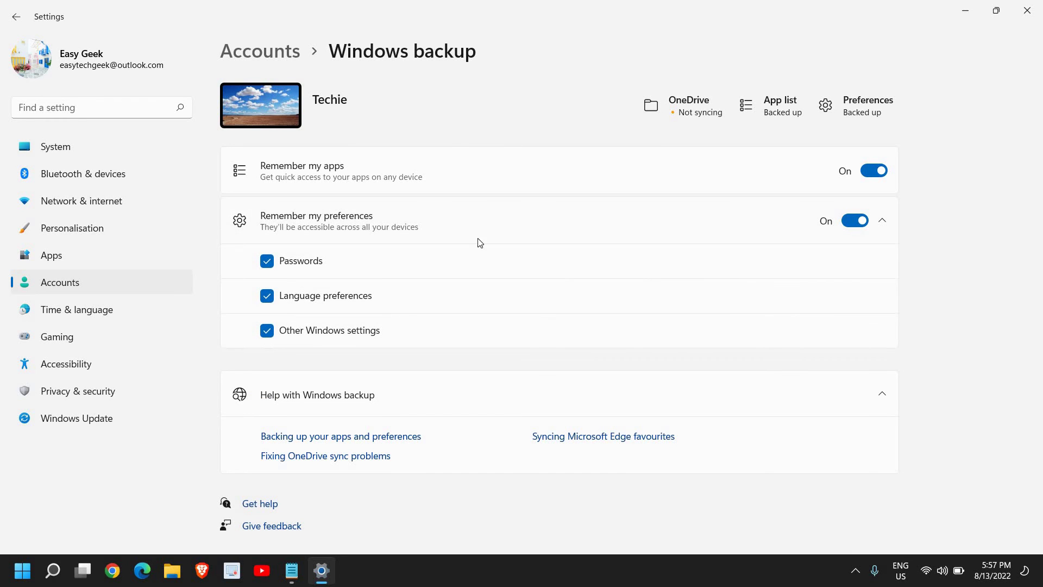
left_click(459, 242)
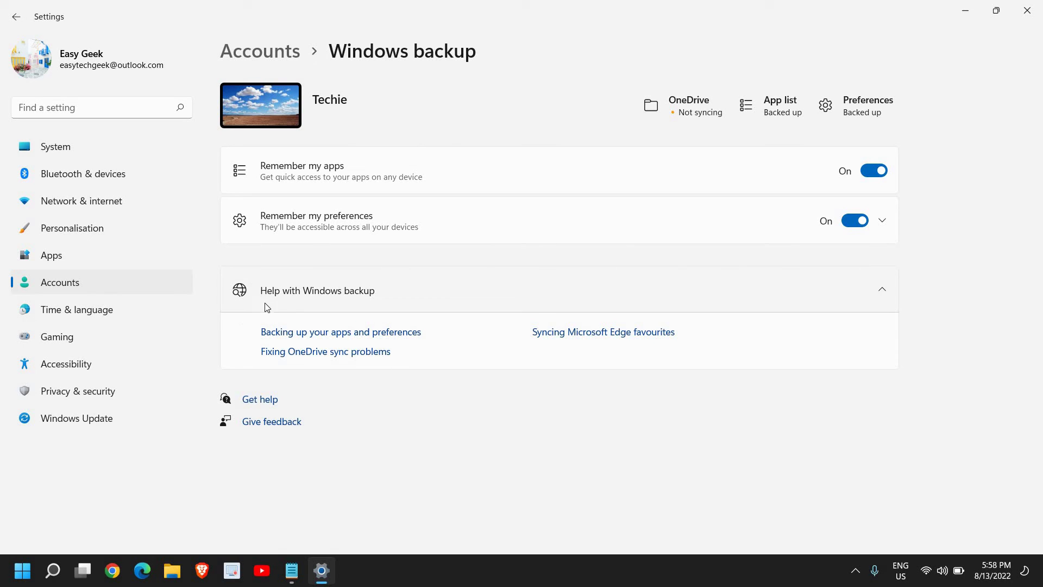
left_click(17, 16)
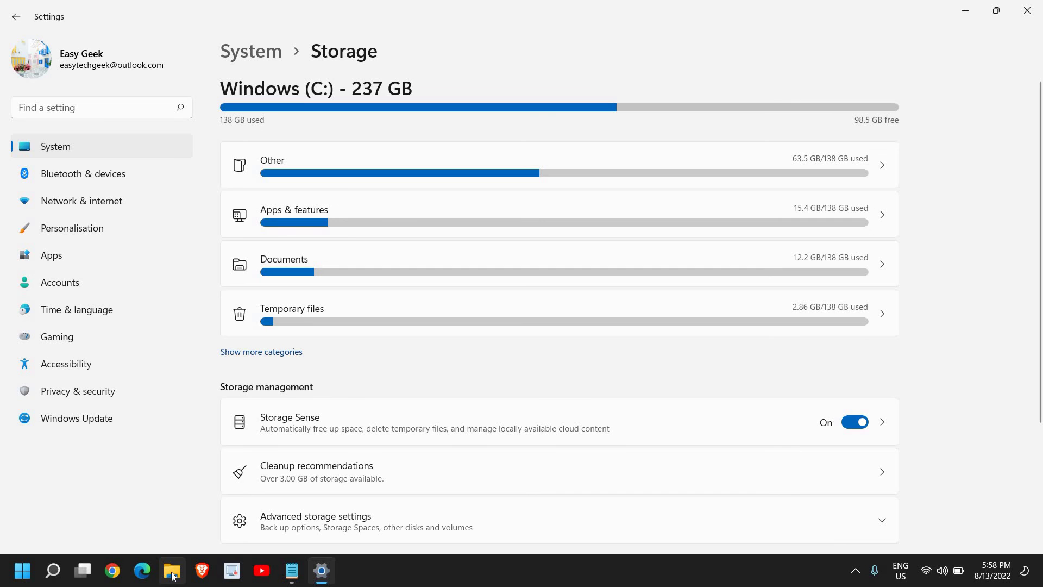
- Open File Explorer maximised and browse Downloads, Documents, Music, Pictures and Videos
left_click(173, 575)
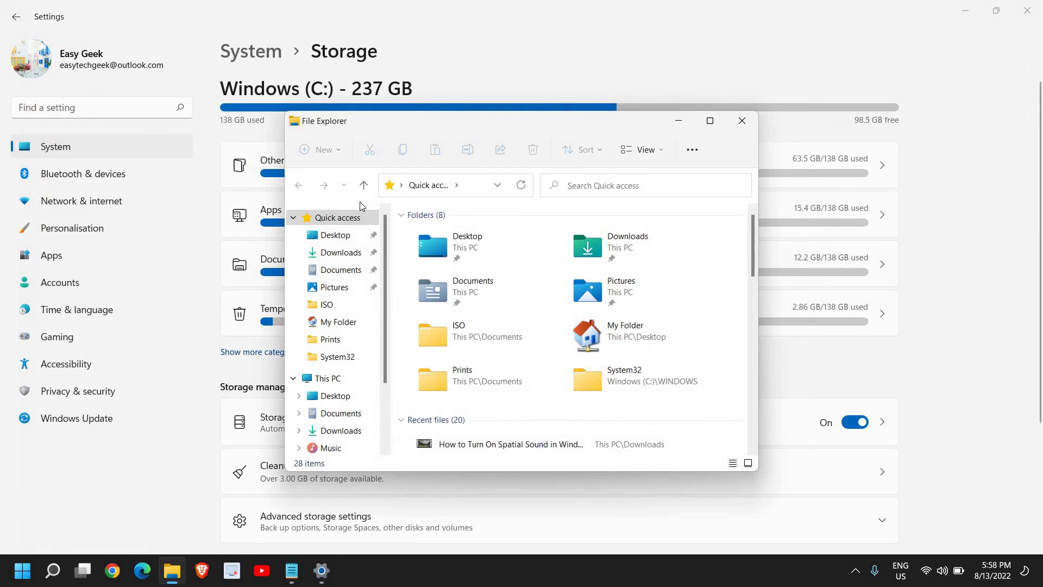
left_click(710, 126)
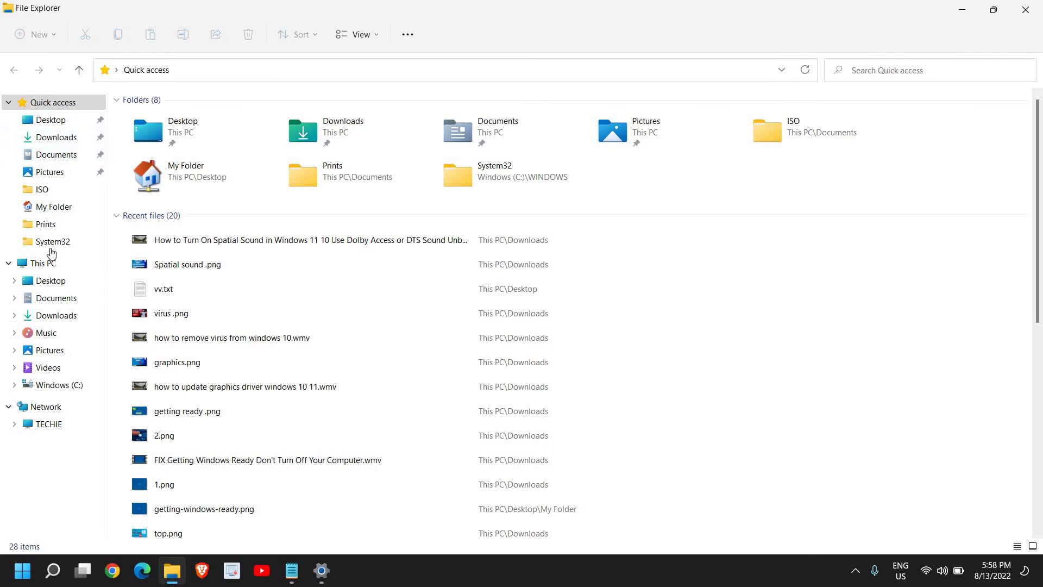
left_click(54, 316)
left_click(49, 300)
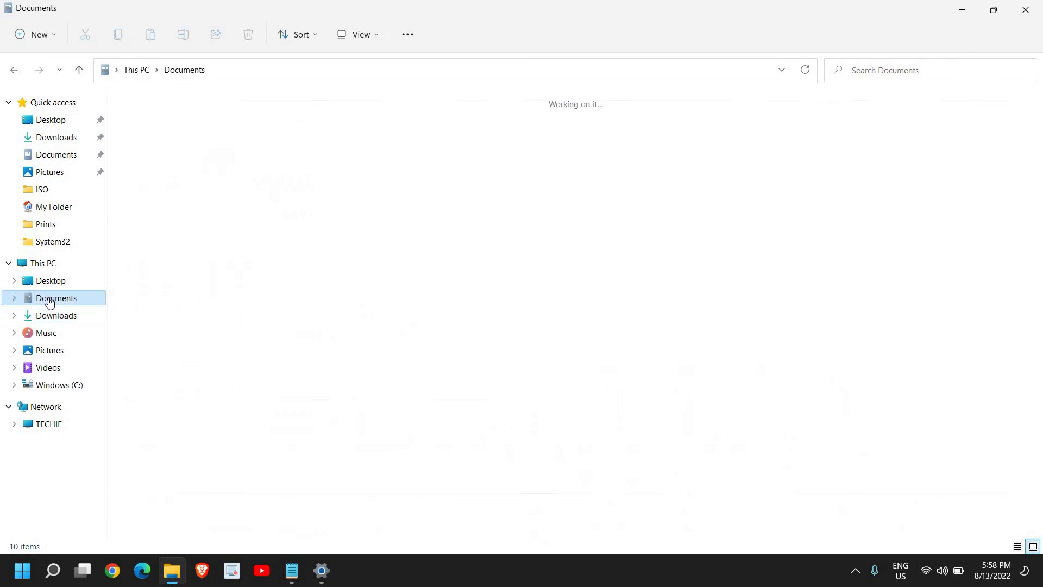
left_click(51, 333)
left_click(54, 353)
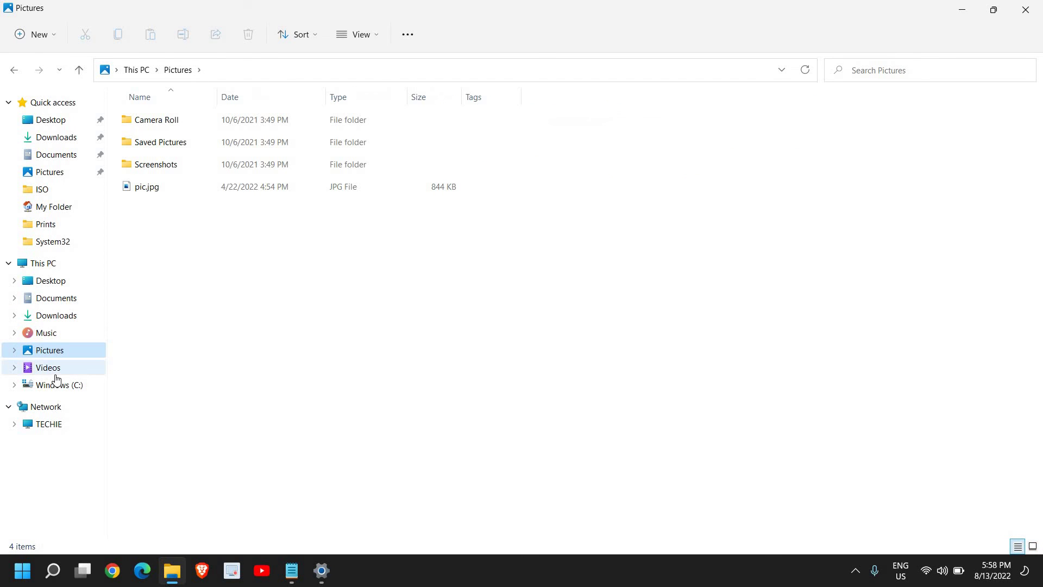
left_click(50, 375)
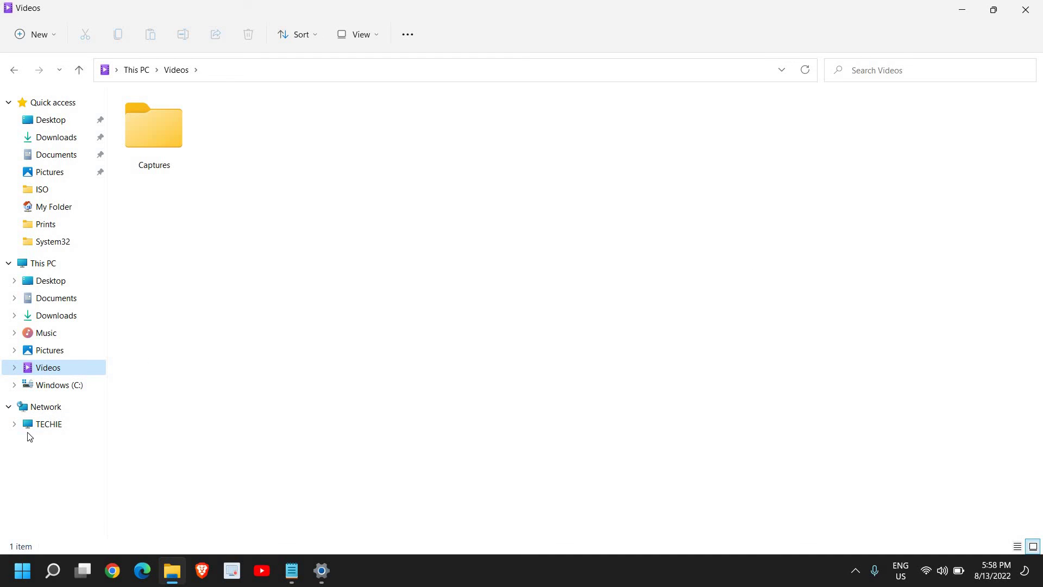
- Close File Explorer and minimise the Settings Storage page to reveal the desktop
left_click(1025, 10)
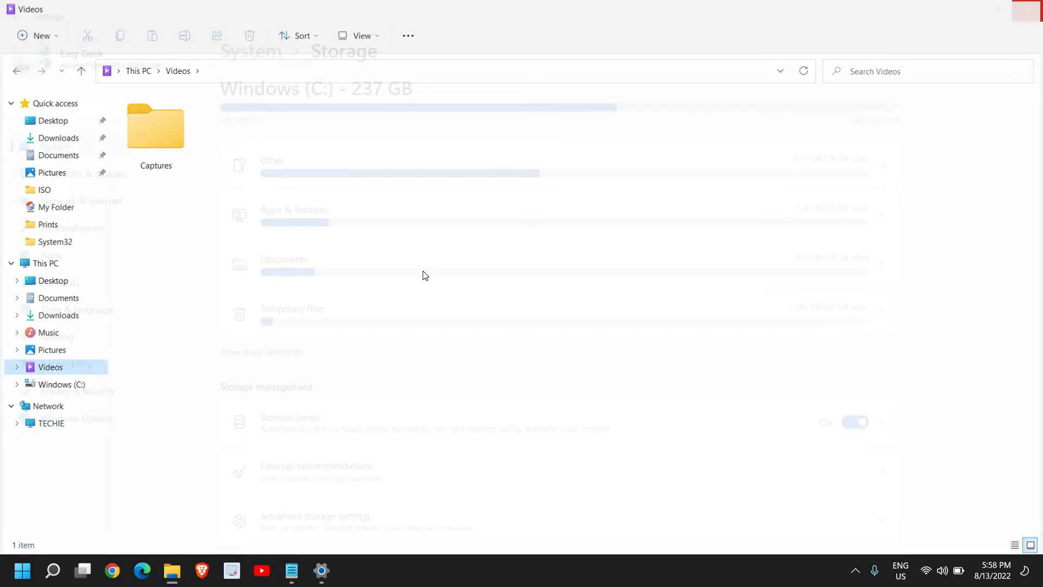
scroll(410, 438, "down", 3)
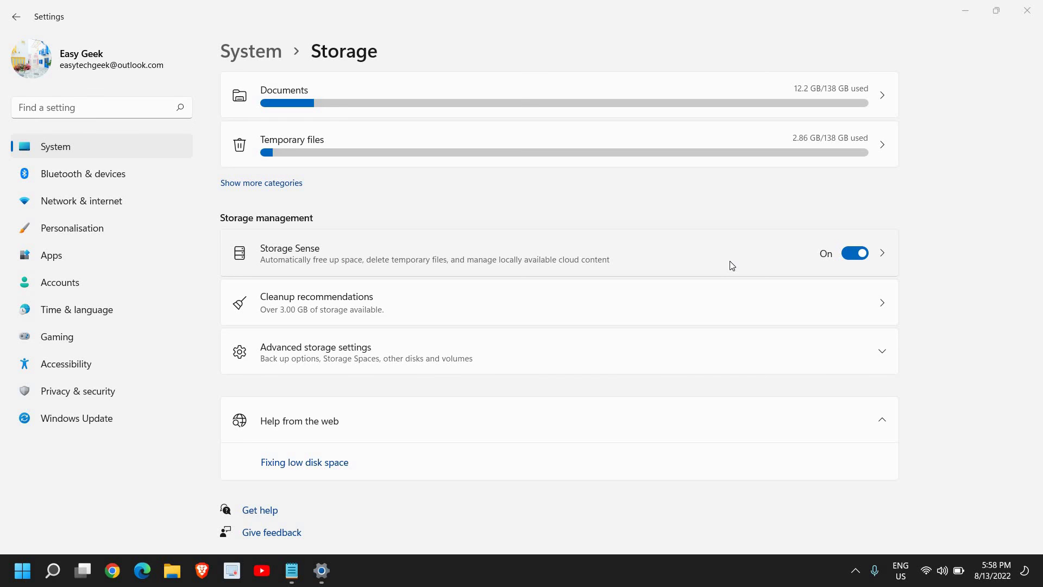
left_click(975, 11)
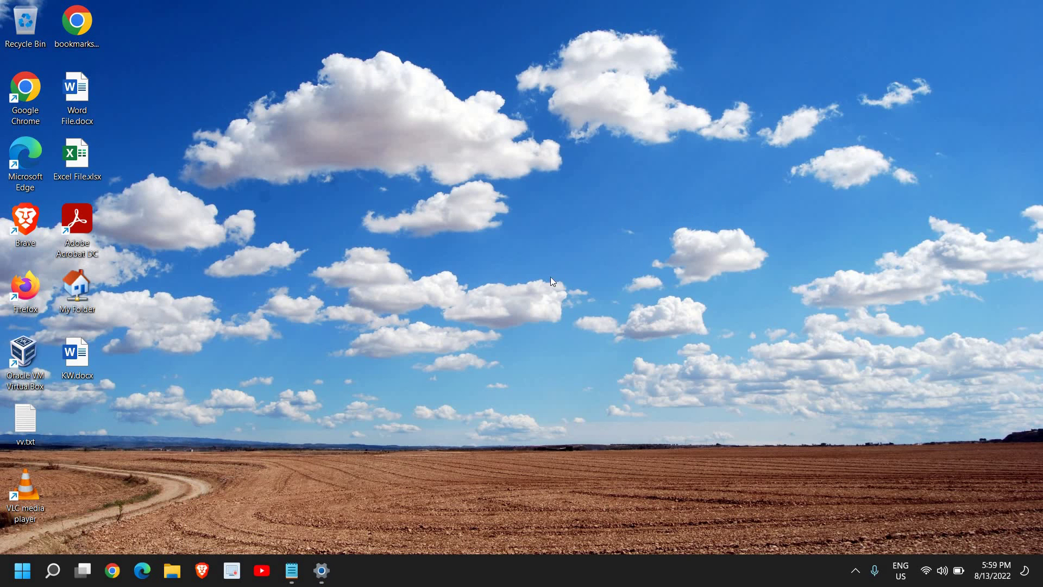